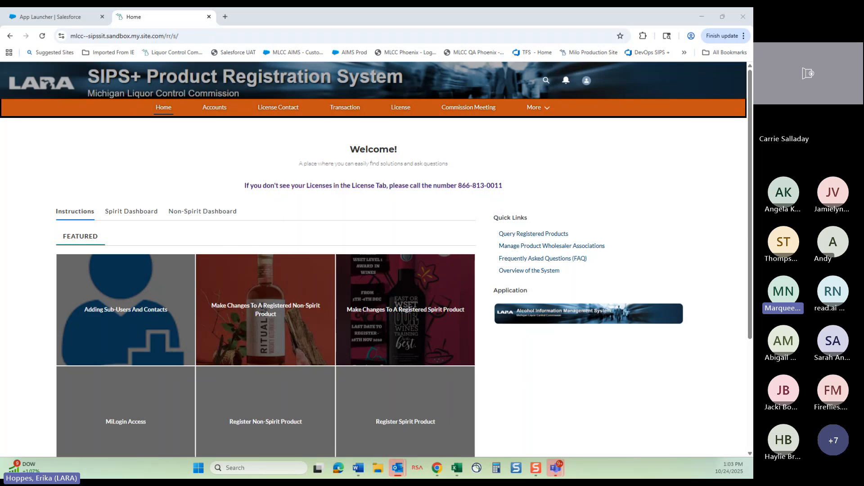
Step: Open the VERAMONTE product P-334408 from the Approved list view of products
click(542, 110)
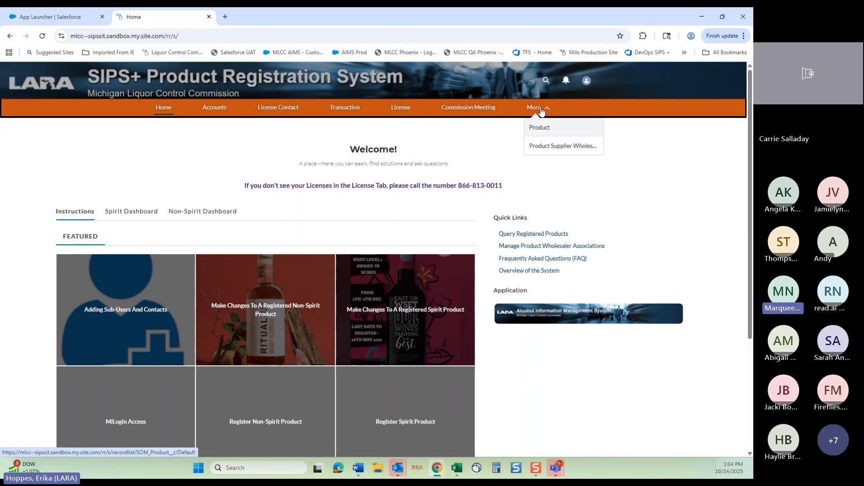
click(540, 128)
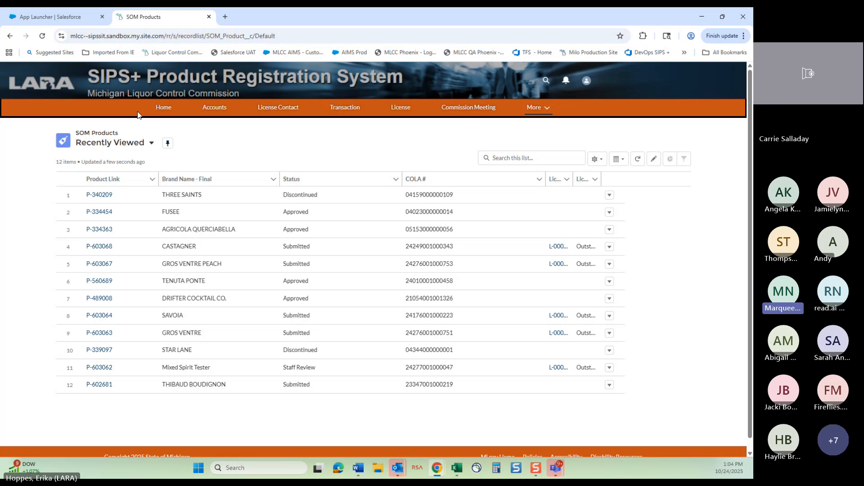
click(150, 148)
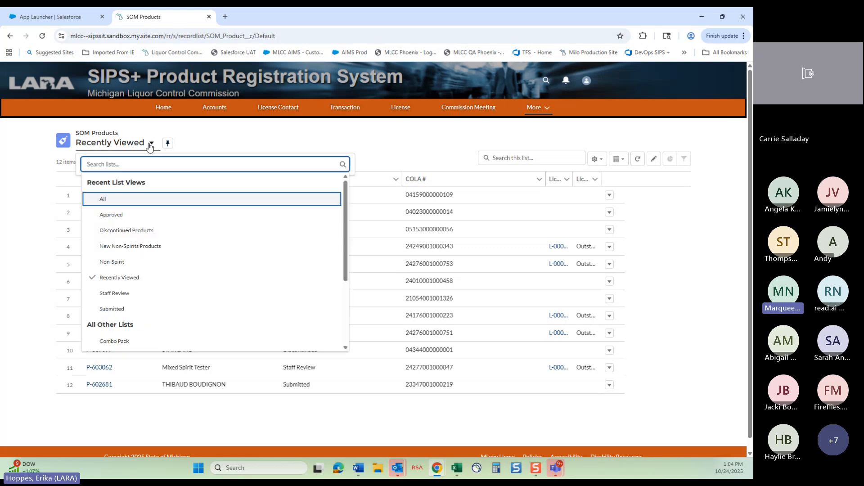
click(113, 215)
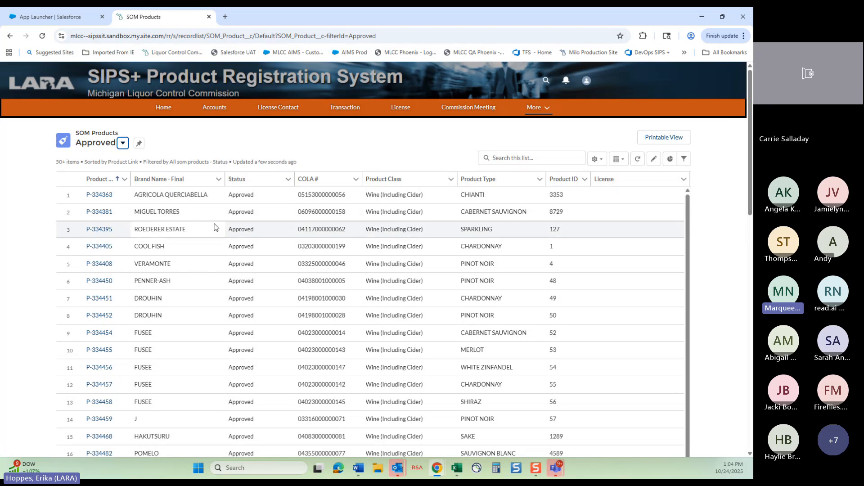
click(99, 265)
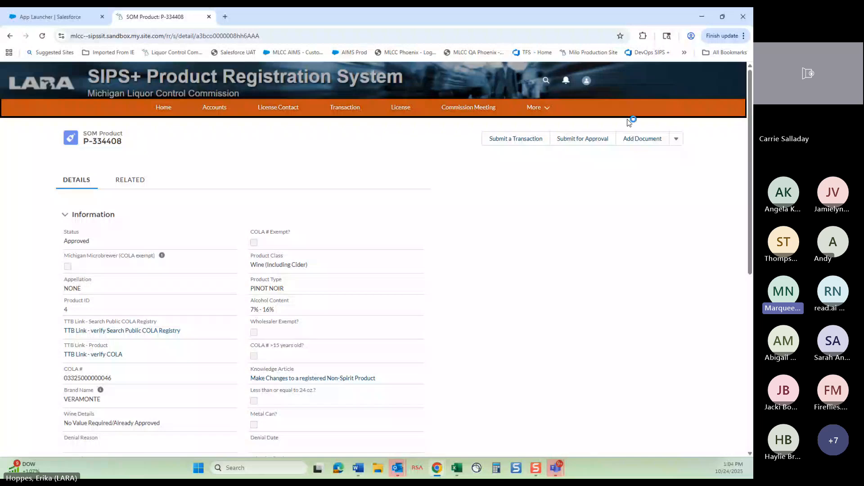
Step: Start an Update Product transaction for the VERAMONTE product
click(522, 138)
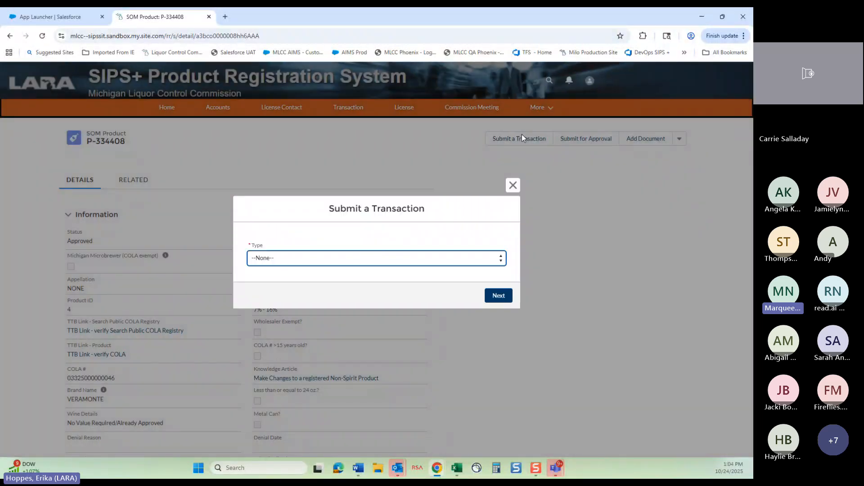
click(489, 260)
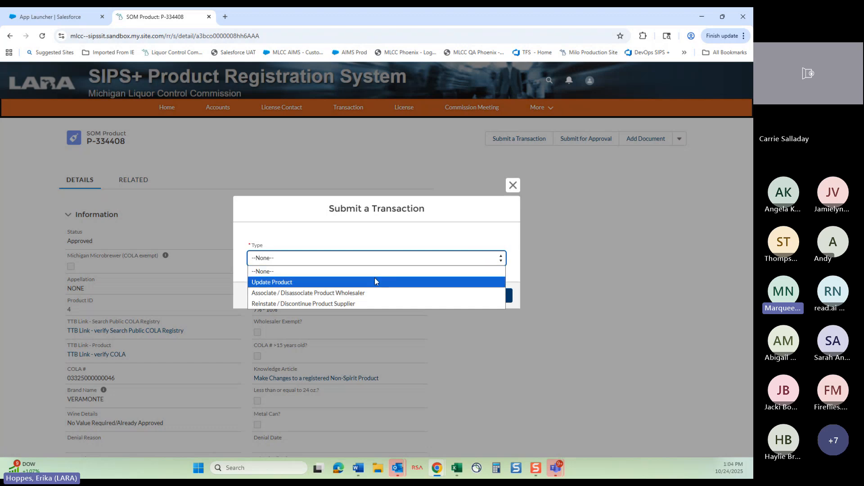
click(349, 287)
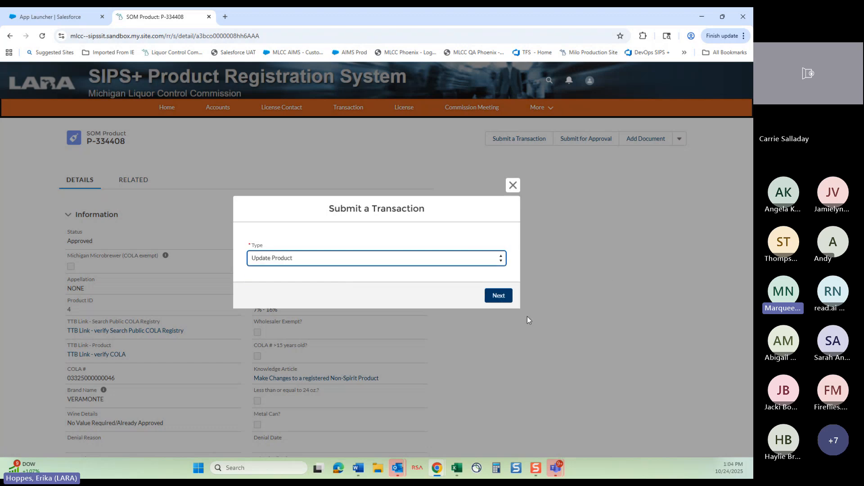
click(494, 297)
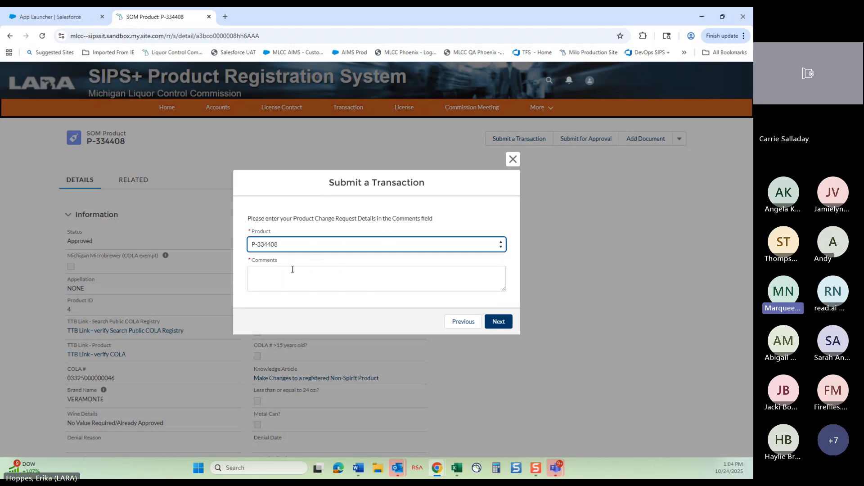
Step: Enter the comment "please update brand name to include peach", certify the information and submit the transaction for approval
click(396, 285)
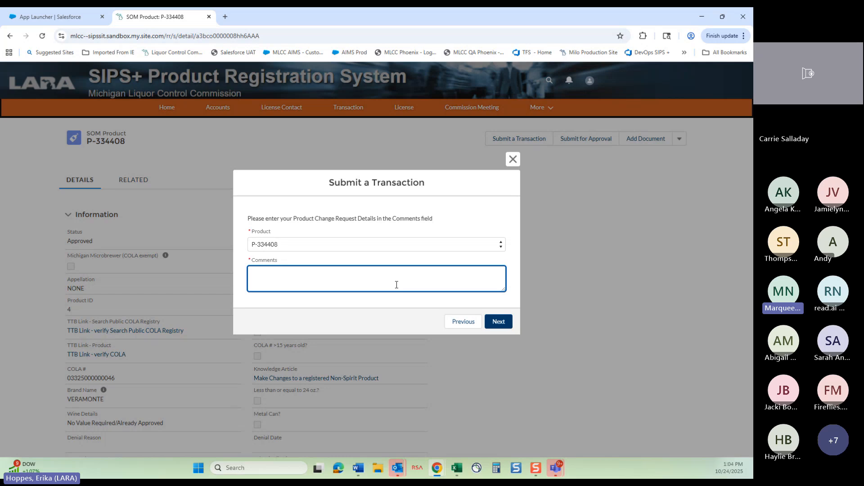
text(please update brand name to include peach)
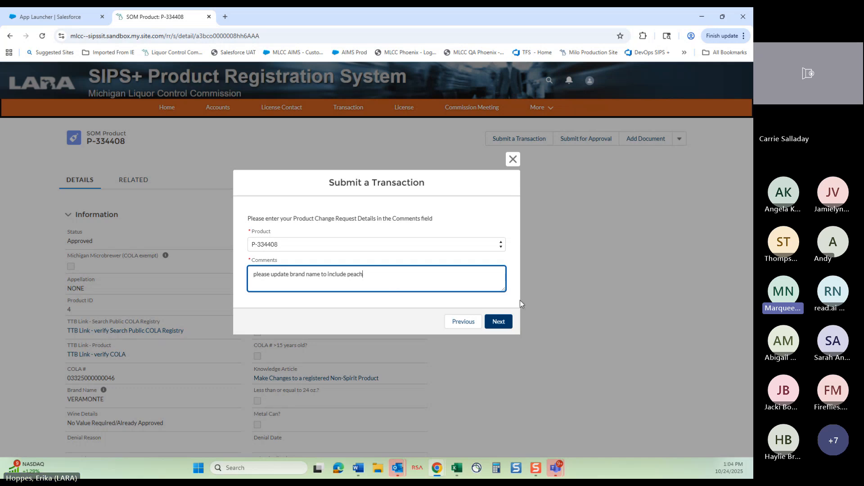
click(500, 322)
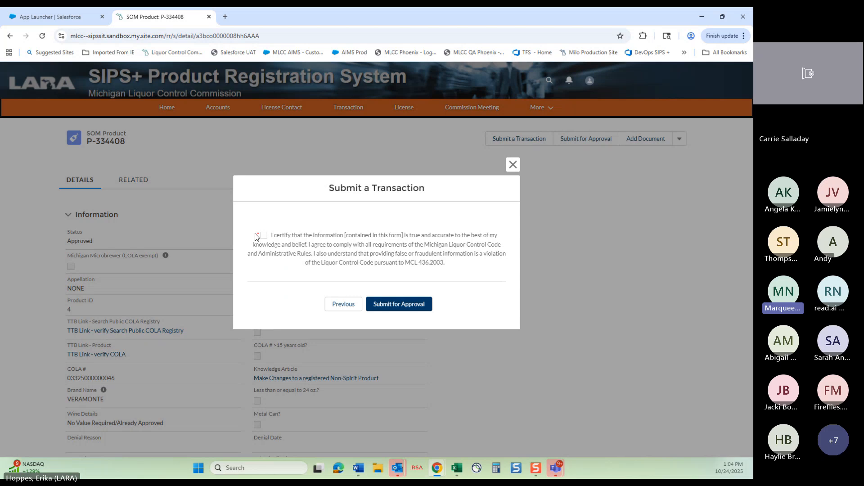
click(264, 237)
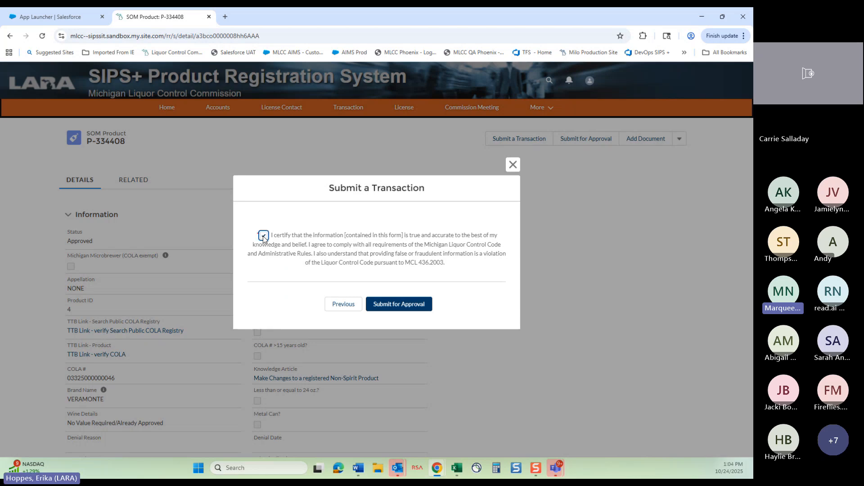
click(415, 306)
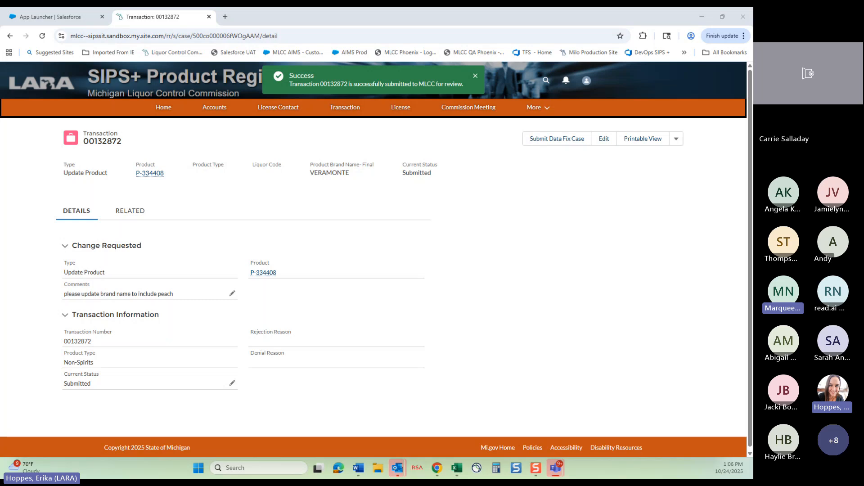
click(477, 77)
Step: Open the AGRICOLA QUERCIABELLA product P-334363 from the Approved list view of products
click(535, 108)
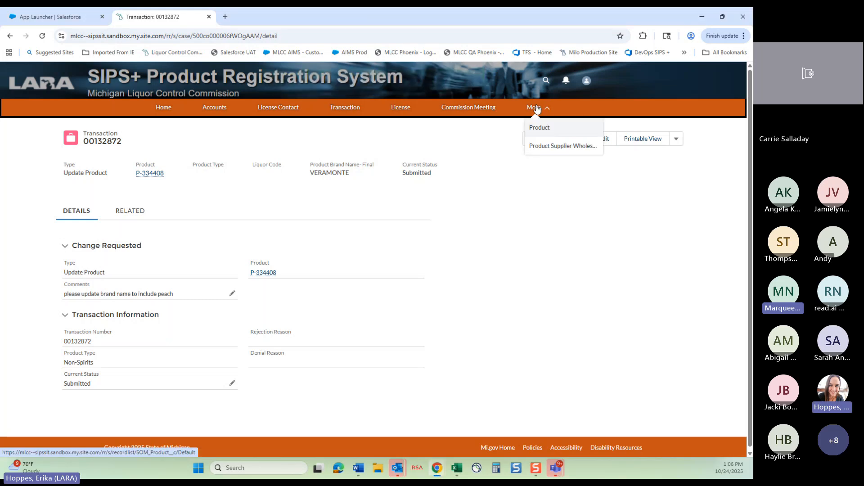
click(546, 132)
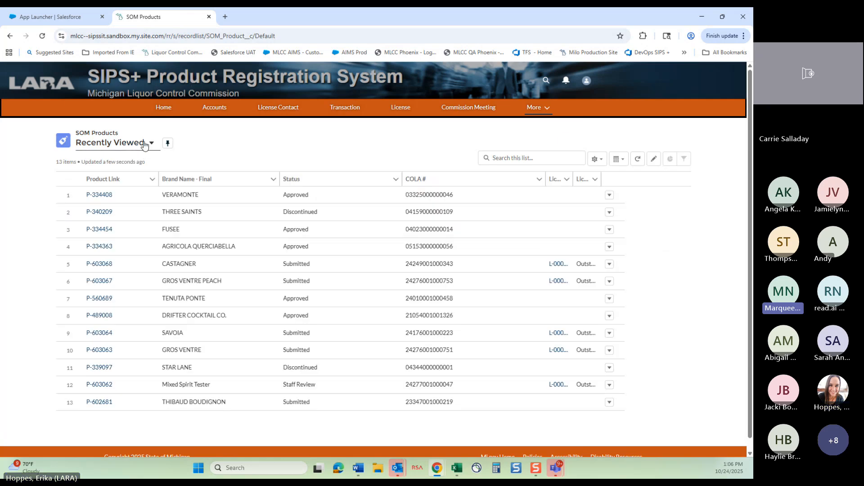
click(145, 144)
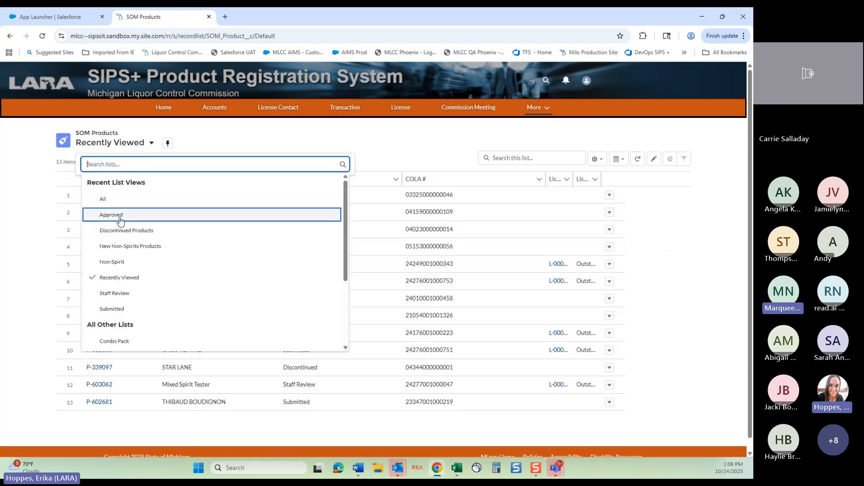
click(120, 221)
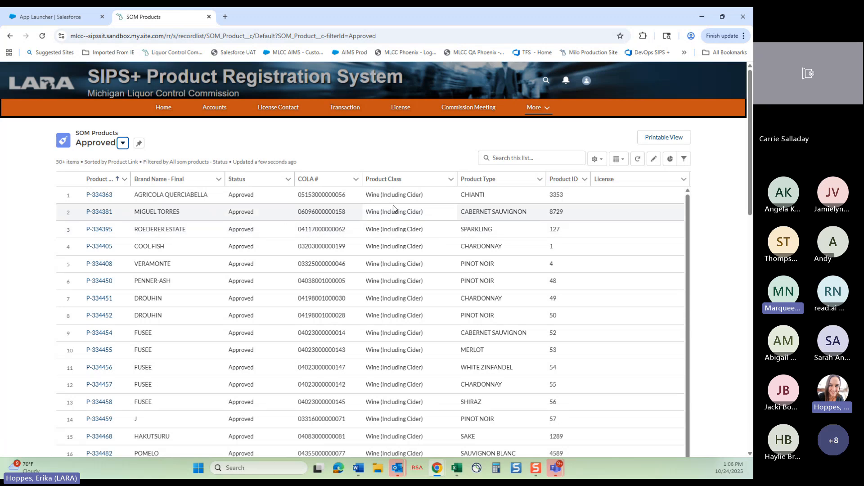
click(100, 196)
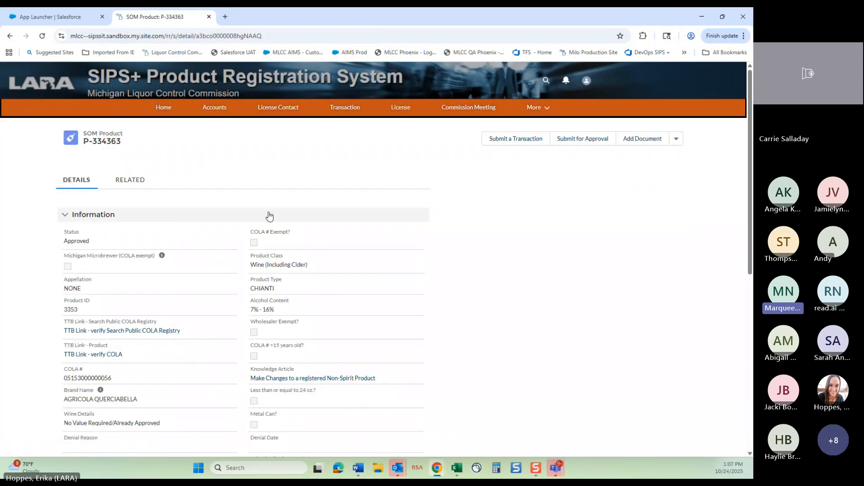
Step: Start an Associate / Disassociate Product Wholesaler transaction for P-334363 with the Outstate Seller of Wine license as product supplier
click(525, 143)
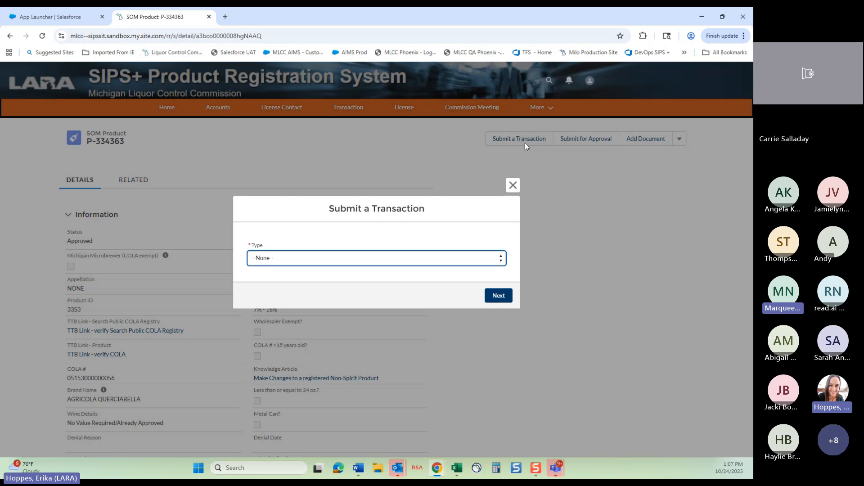
click(370, 257)
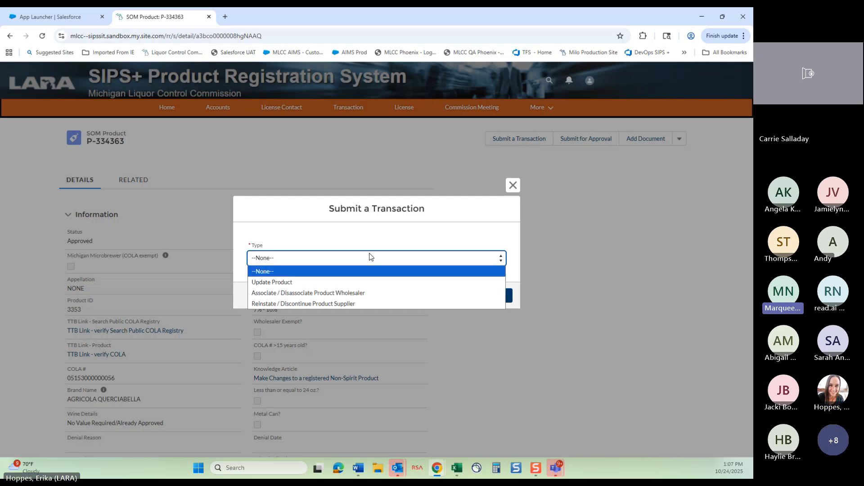
click(372, 293)
click(497, 296)
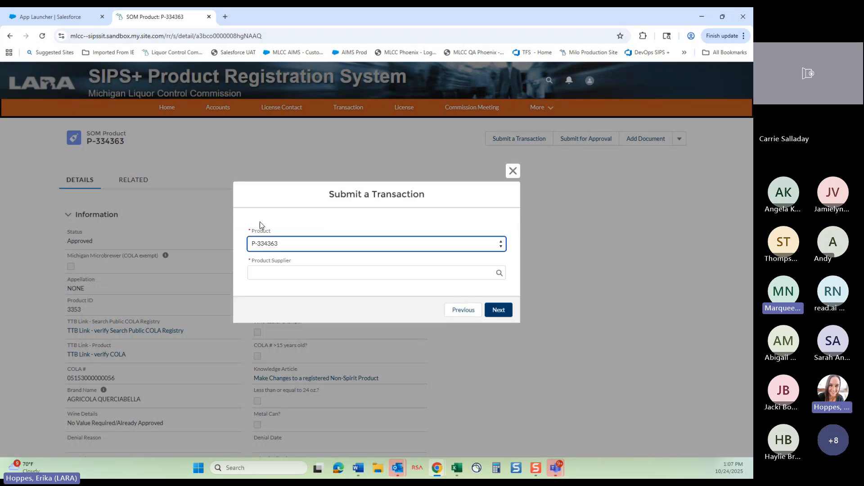
click(337, 273)
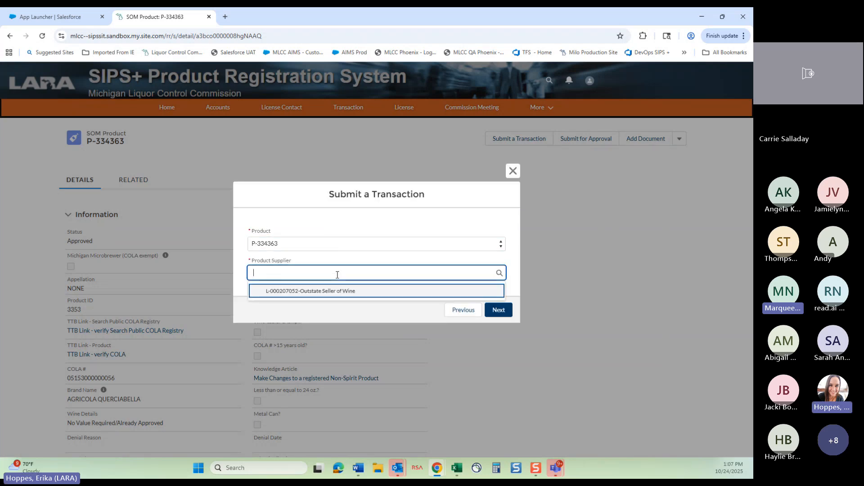
click(355, 292)
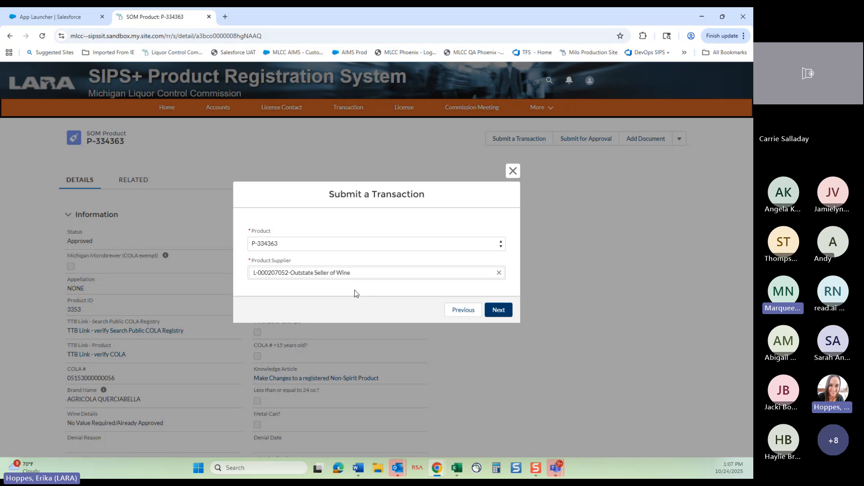
click(496, 312)
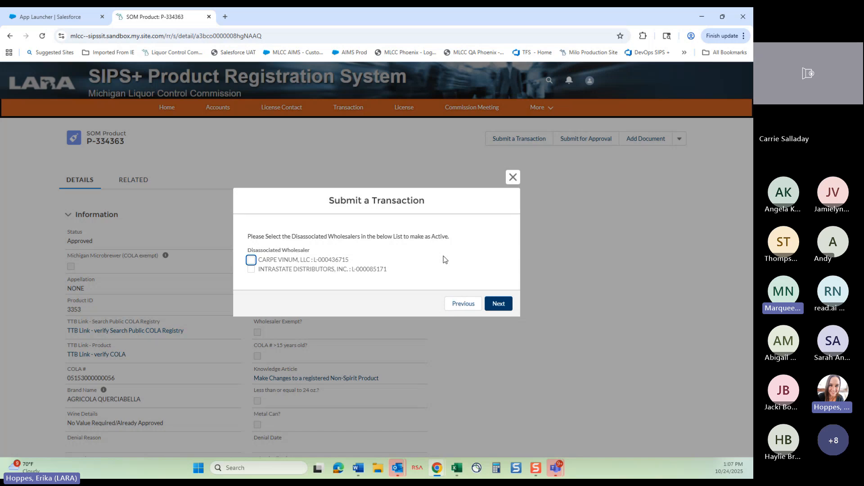
Step: Reactivate wholesaler CARPE VINUM, LLC and disassociate the second ALLIANCE BEVERAGE DISTRIBUTING, LLC entry and WINE KEY STRATEGIES, LLC
click(252, 261)
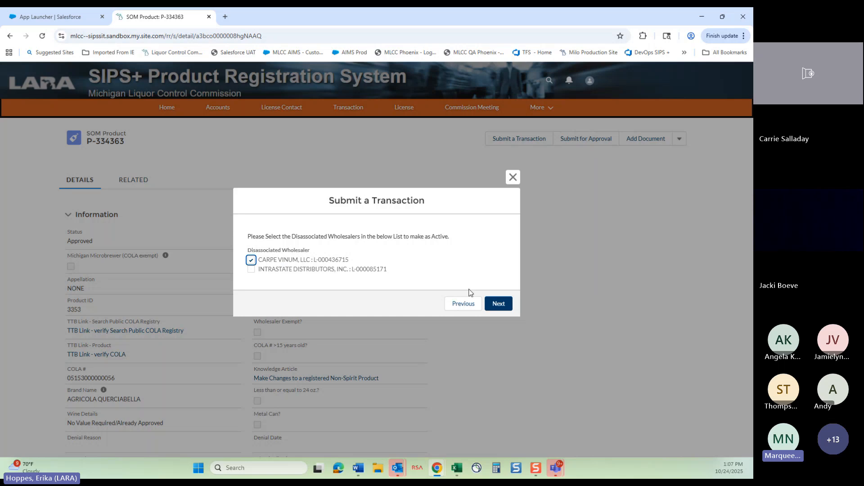
click(501, 304)
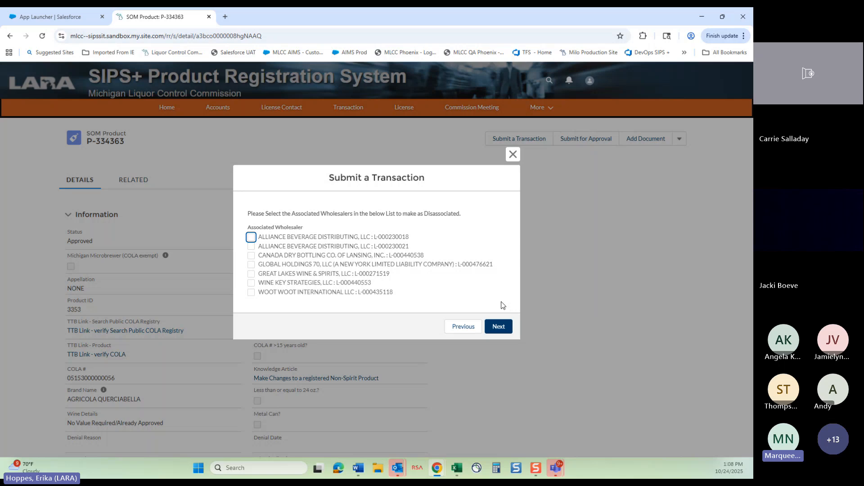
click(251, 246)
click(251, 283)
click(498, 327)
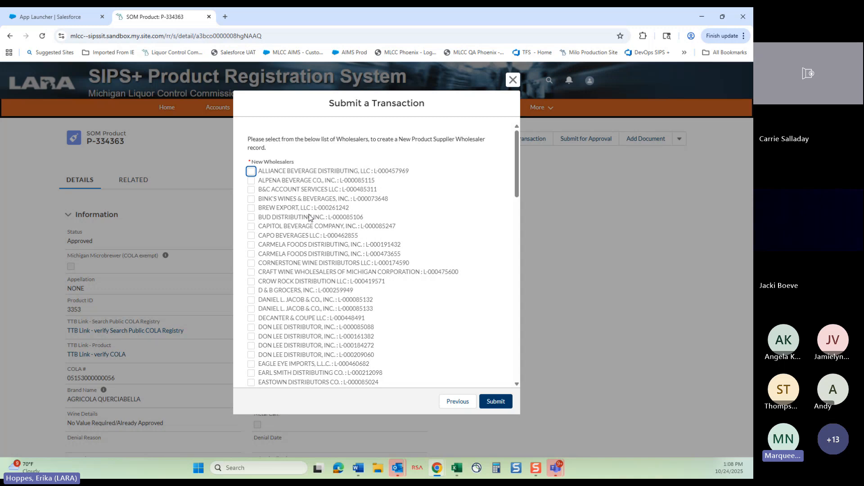
Step: Add CAPITOL BEVERAGE COMPANY, INC. and CORNERSTONE WINE DISTRIBUTORS LLC as new wholesalers, certify the information and submit the transaction for approval
click(250, 226)
click(251, 263)
click(495, 402)
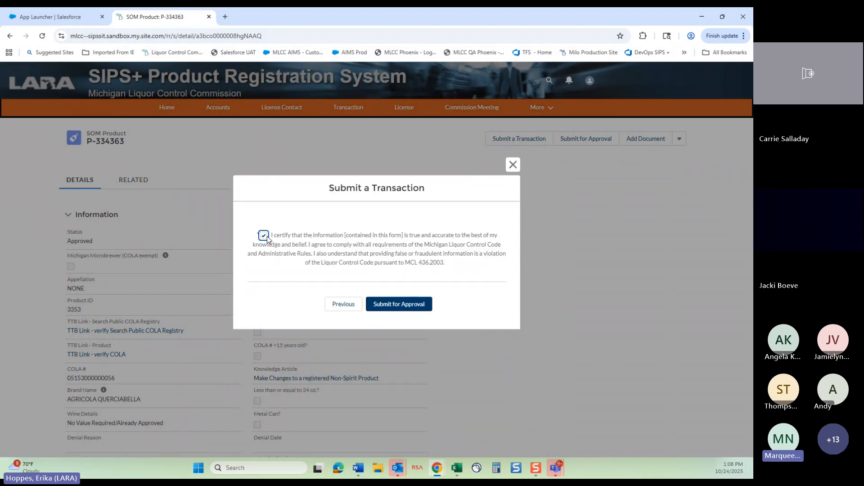
click(418, 304)
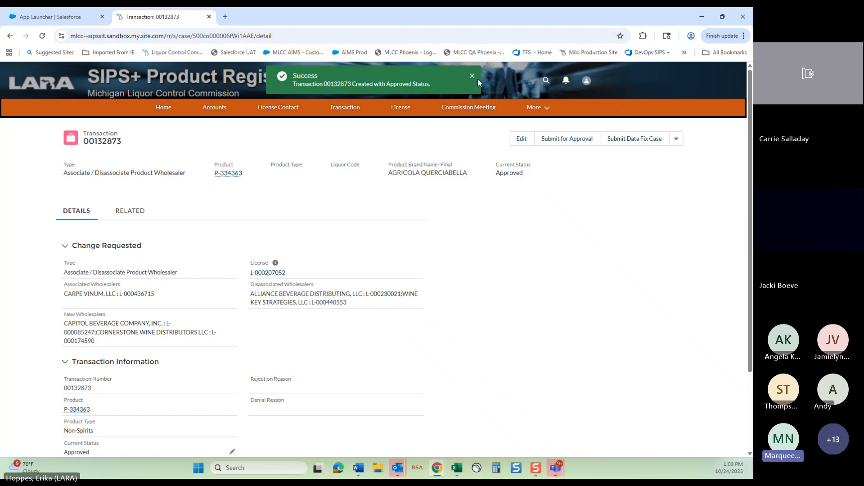
click(473, 77)
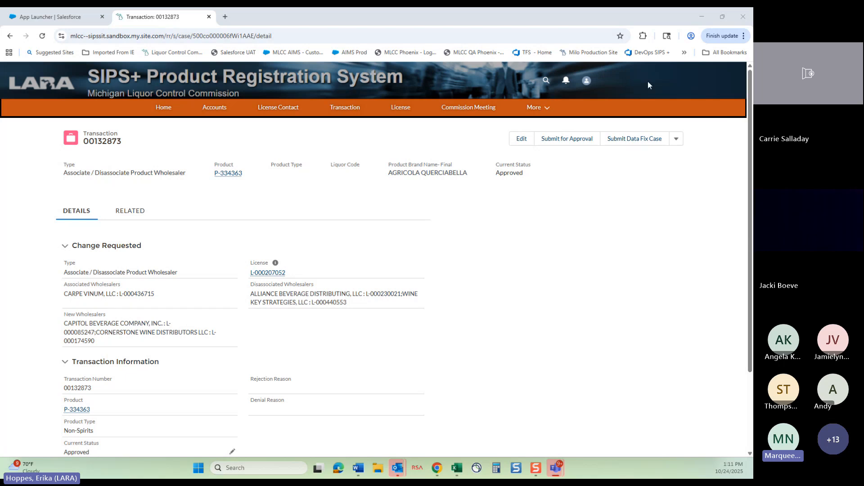
Step: Return to the product records and display the Approved list view
click(535, 107)
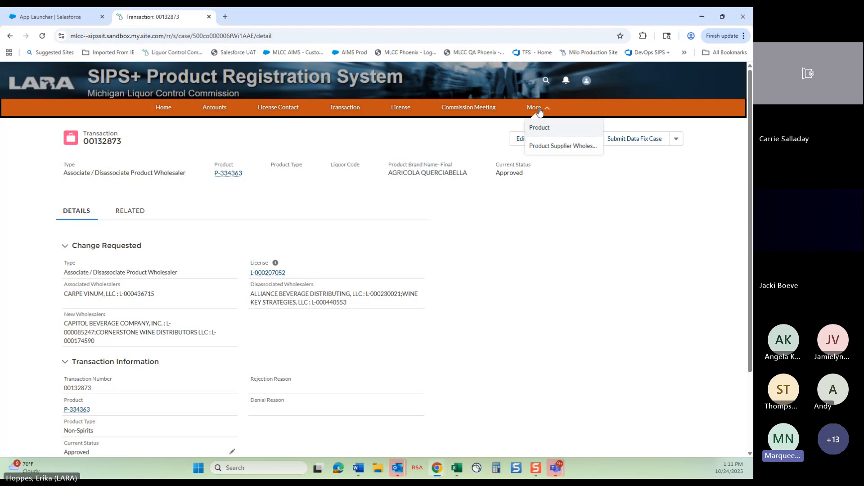
click(539, 129)
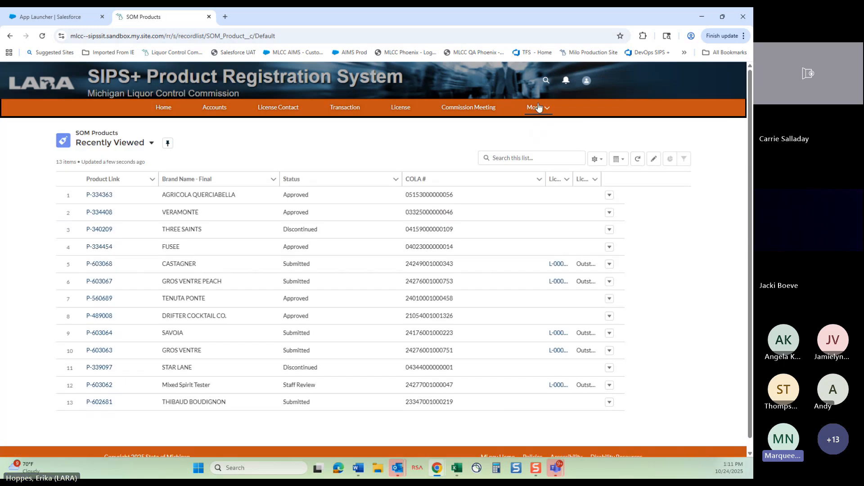
click(100, 145)
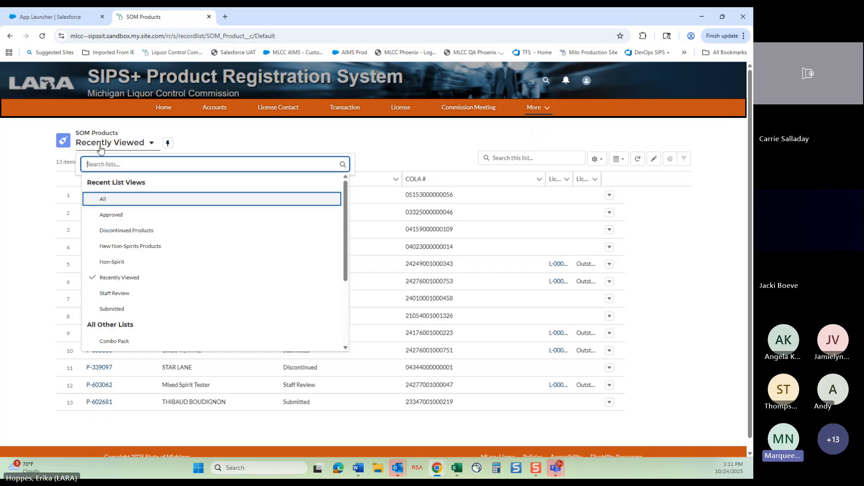
click(129, 215)
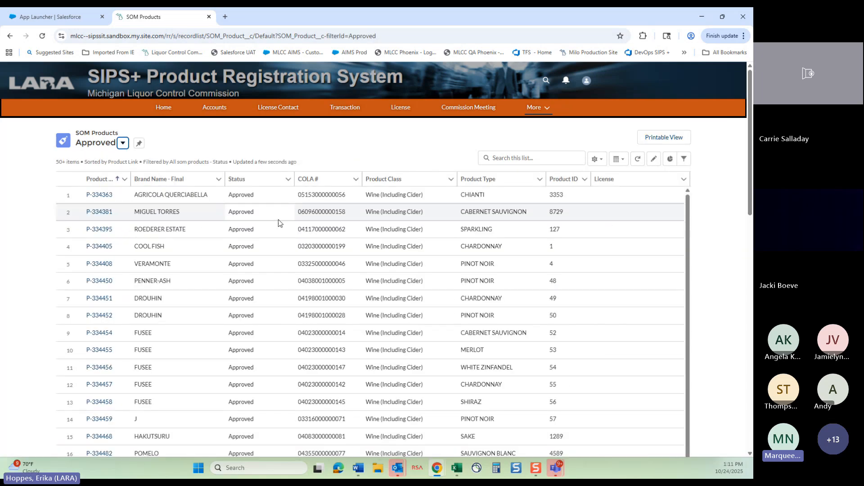
Step: Start a Reinstate / Discontinue Product Supplier transaction with subtype Discontinue for the approved product P-334451
click(99, 299)
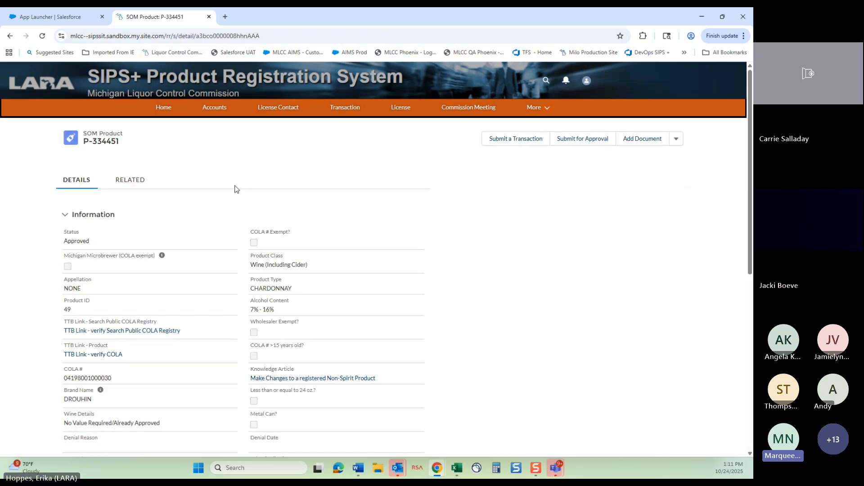
click(515, 139)
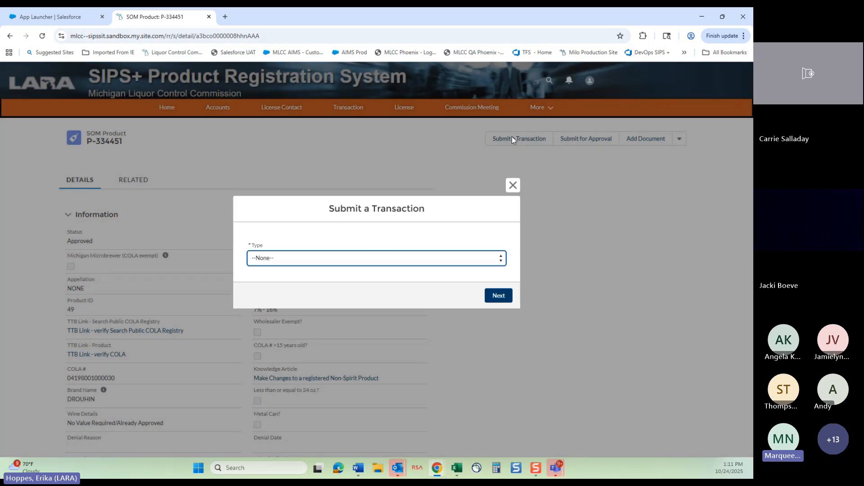
click(474, 261)
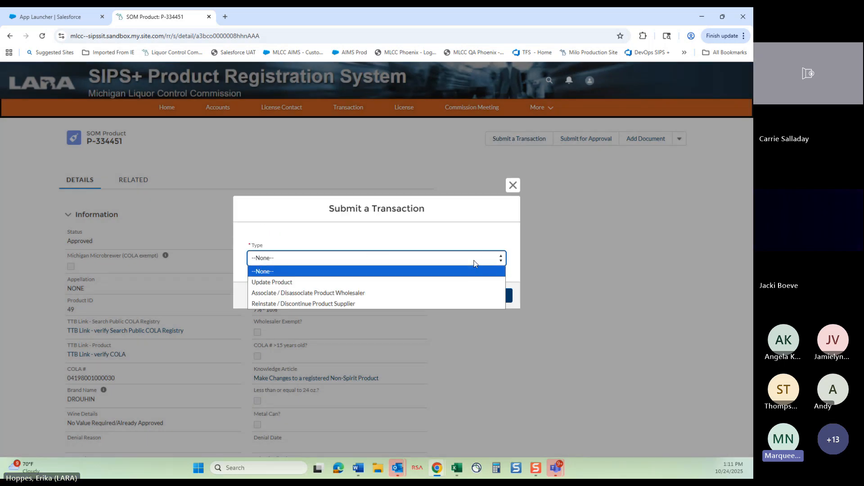
click(355, 304)
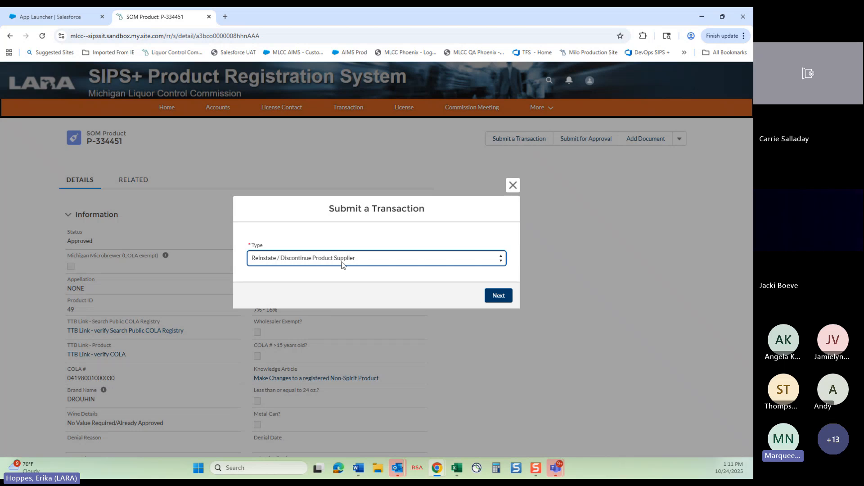
click(498, 296)
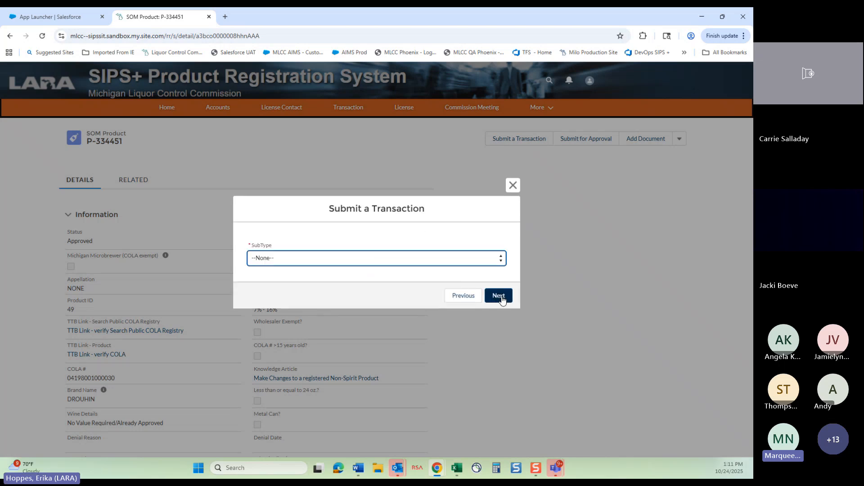
click(346, 259)
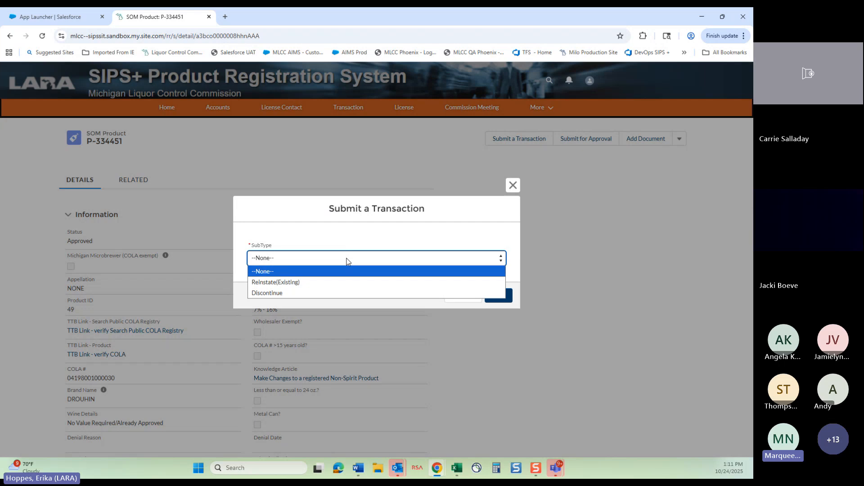
click(296, 294)
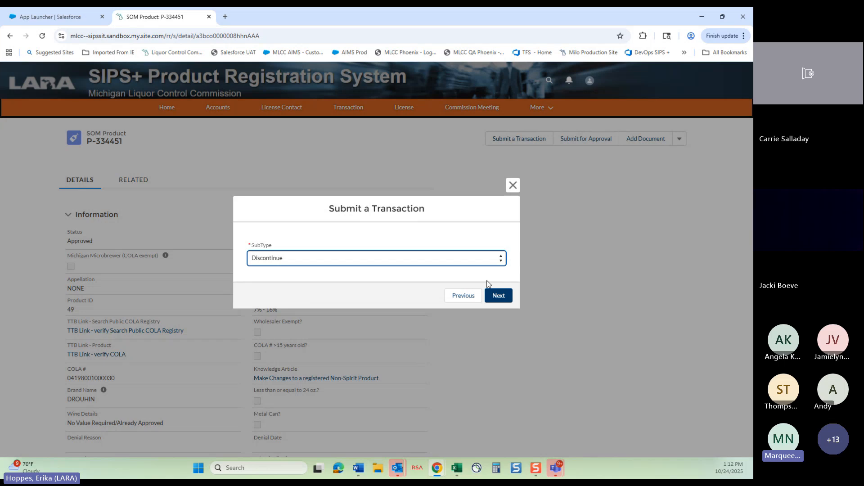
click(498, 295)
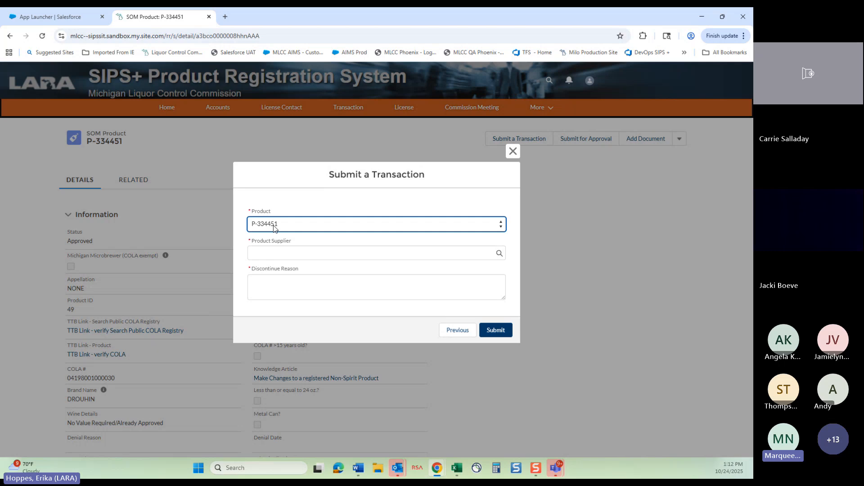
Step: Set the Outstate Seller of Wine license as product supplier and enter "test discontinue" as the discontinue reason
click(324, 250)
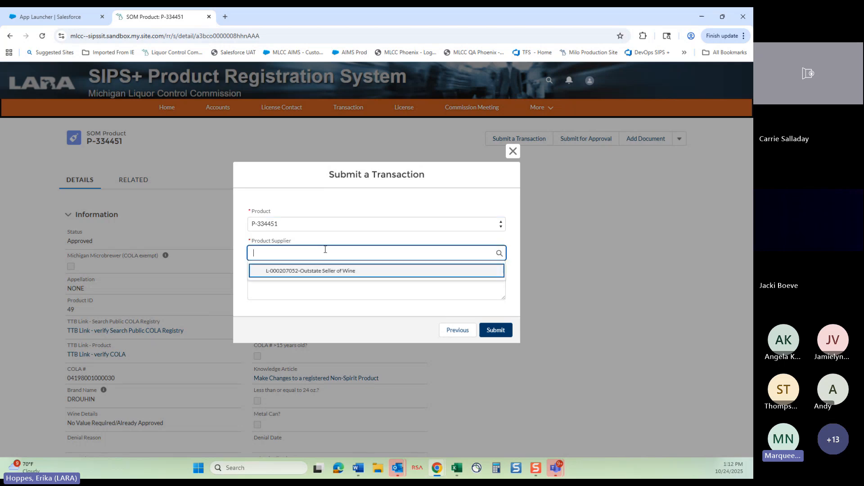
click(337, 271)
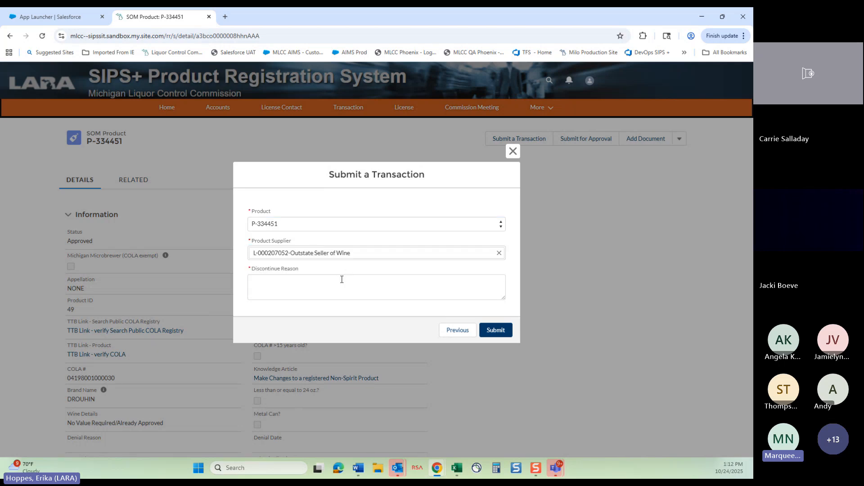
click(342, 283)
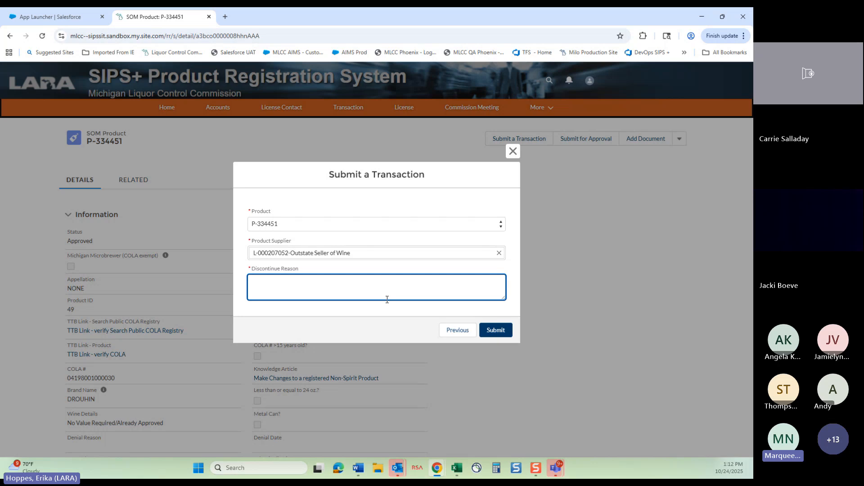
text(test discontinue)
Step: Certify the discontinue request's information, submit it for approval and review the resulting transaction record
click(502, 331)
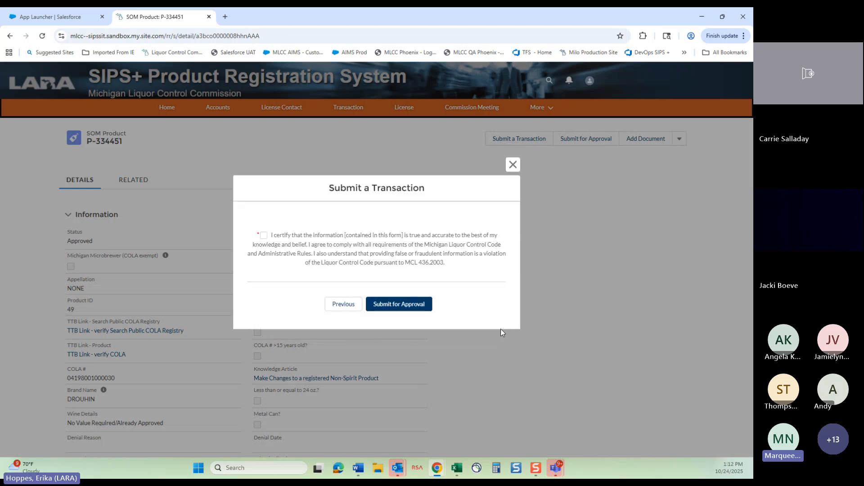
click(264, 235)
click(396, 305)
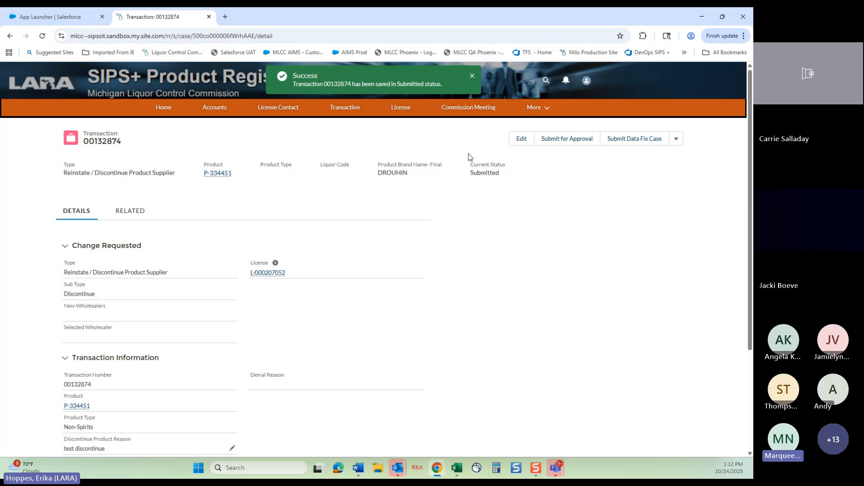
click(472, 76)
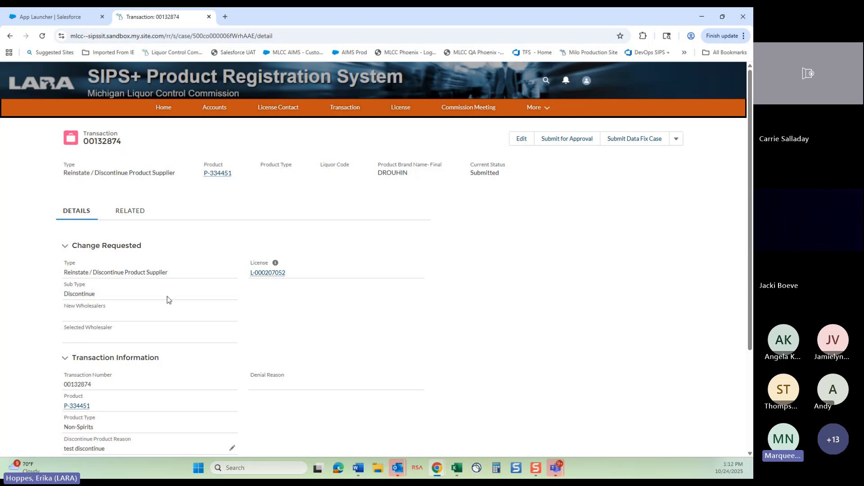
scroll(508, 298, down, 1)
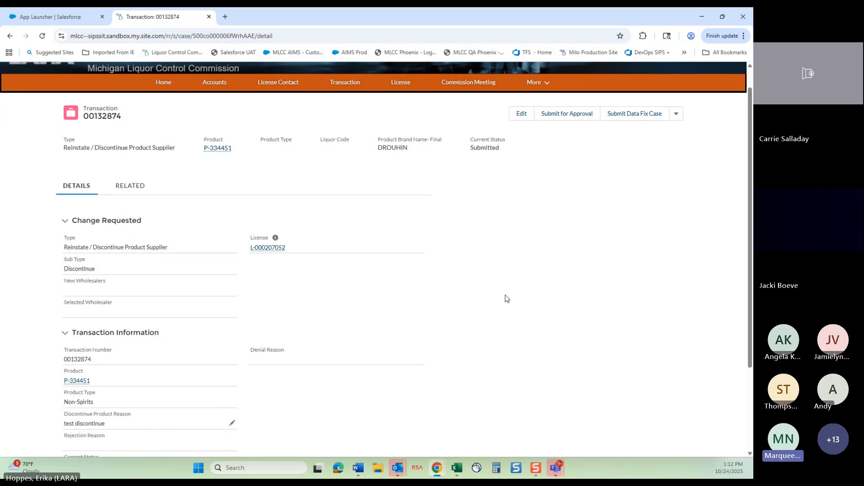
scroll(507, 299, up, 1)
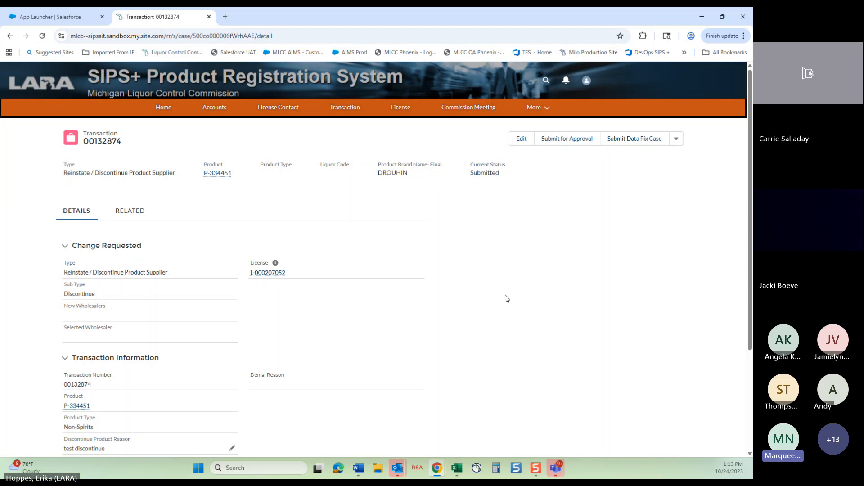
Step: Return to the product records, display the Discontinued Products list view and open product P-341702
click(545, 113)
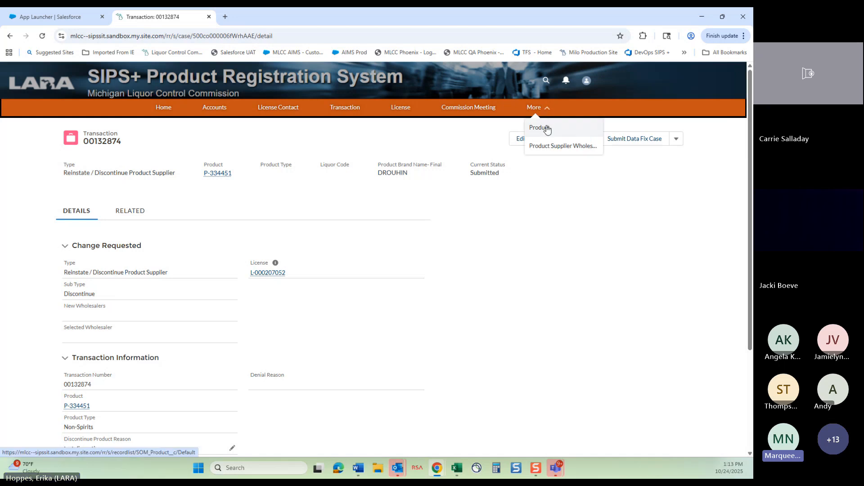
click(548, 129)
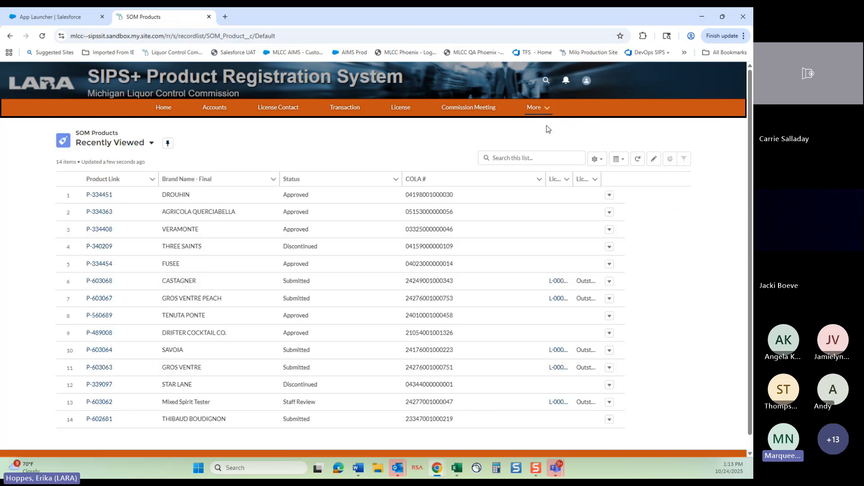
click(147, 145)
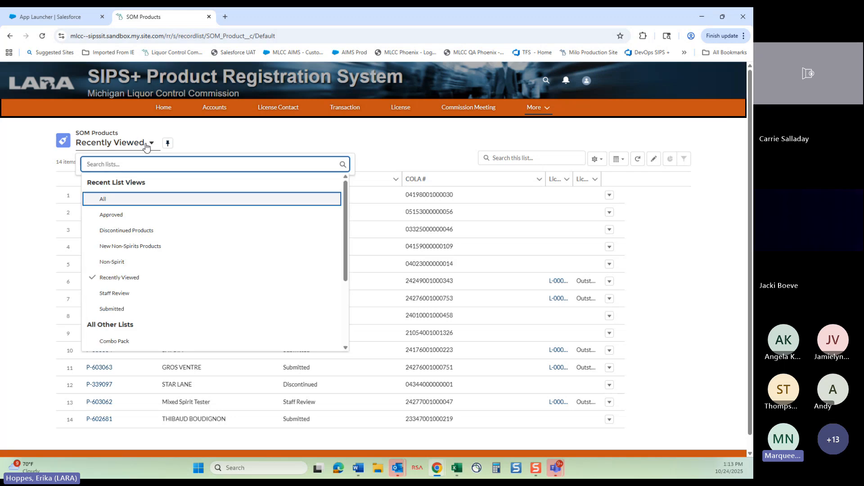
click(155, 231)
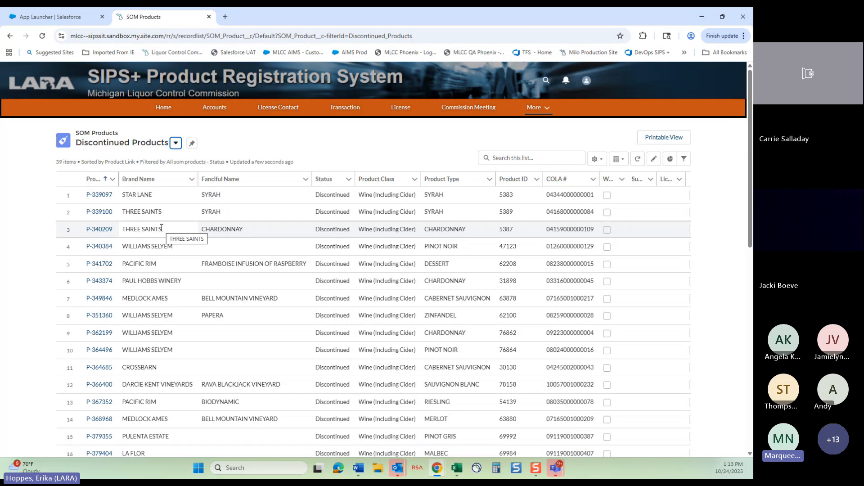
click(99, 265)
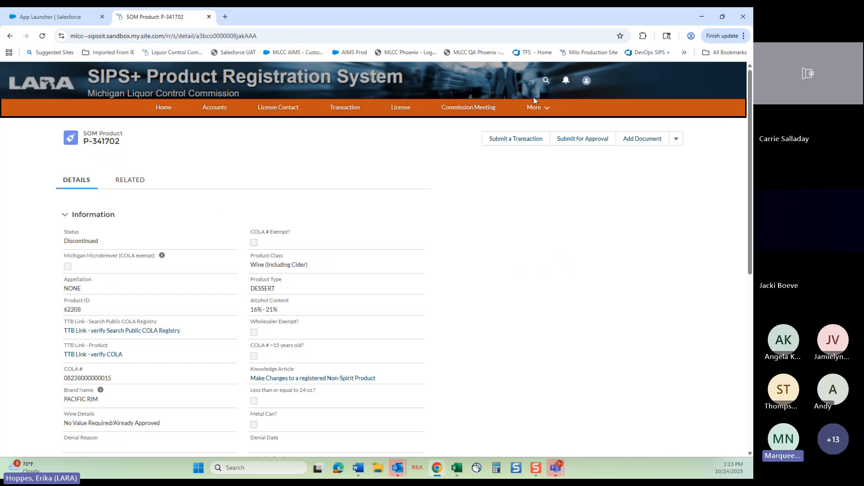
Step: Start a Reinstate / Discontinue Product Supplier transaction with subtype Reinstate(Existing) for P-341702, using the Outstate Seller of Wine license as product supplier
click(515, 149)
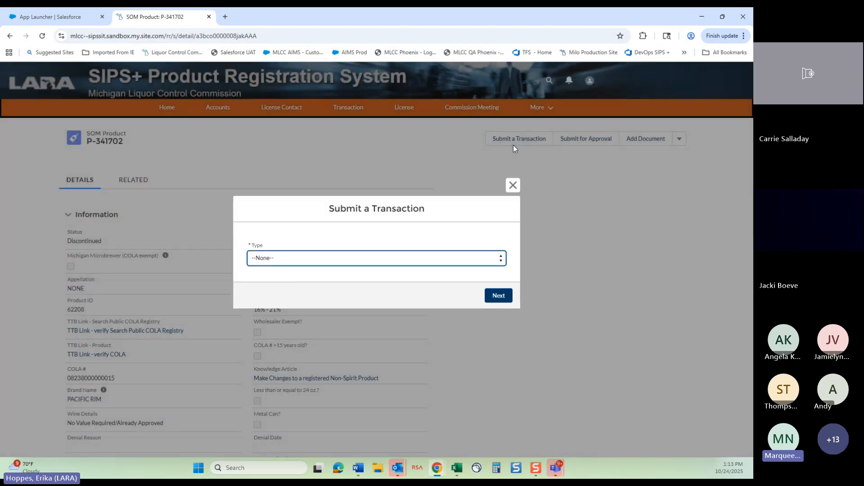
click(416, 258)
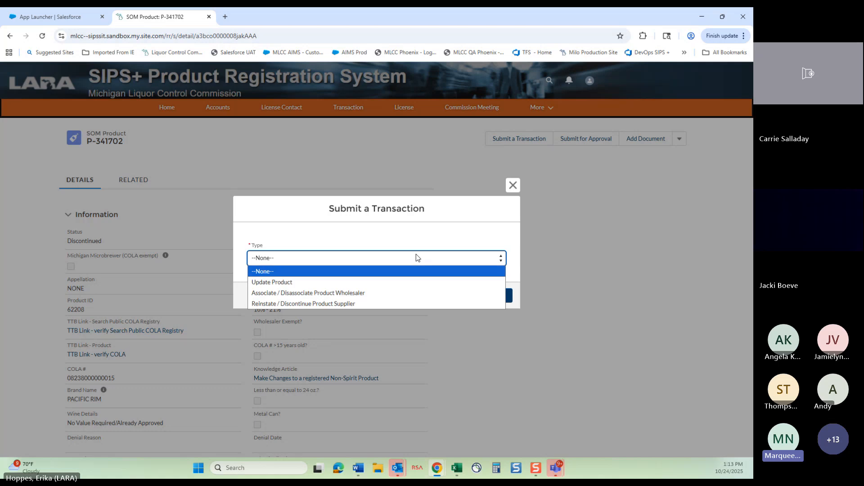
click(390, 303)
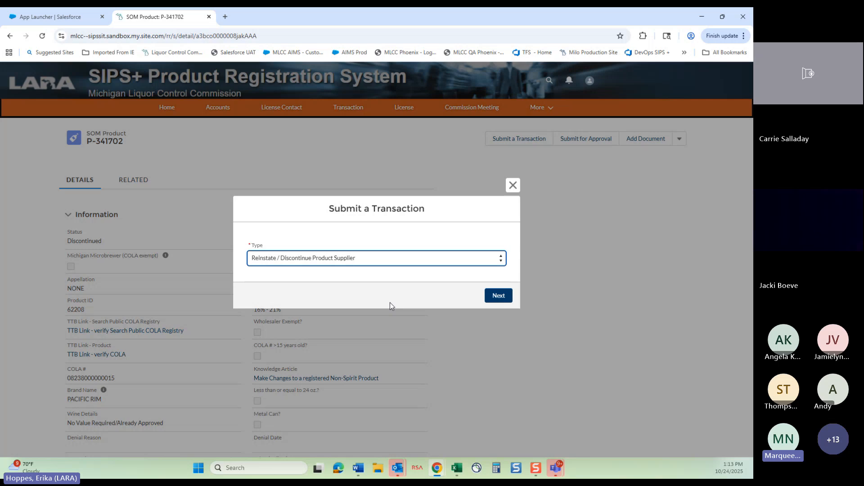
click(501, 297)
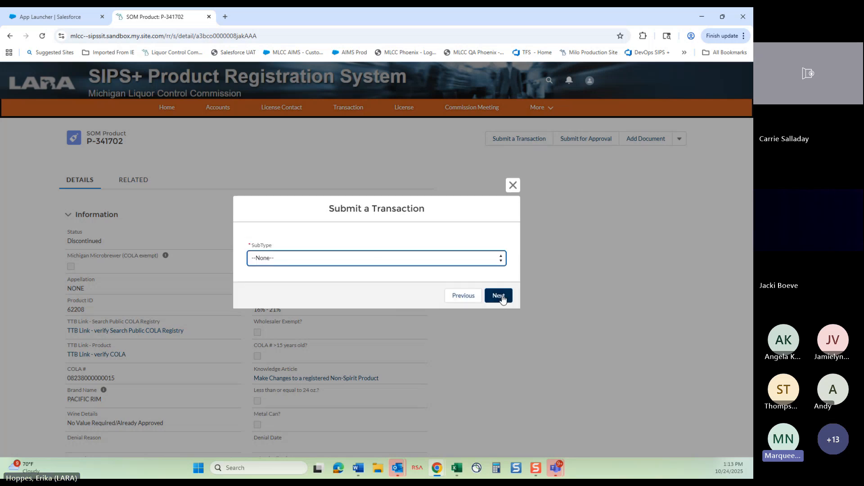
click(367, 259)
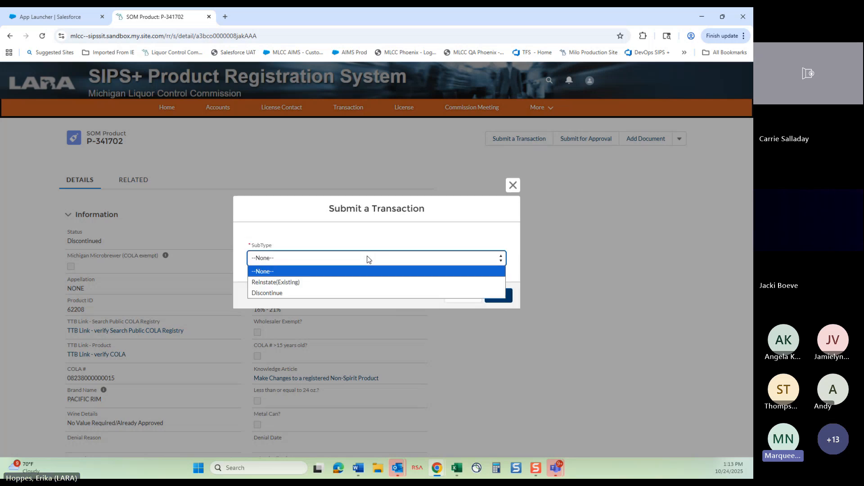
click(305, 282)
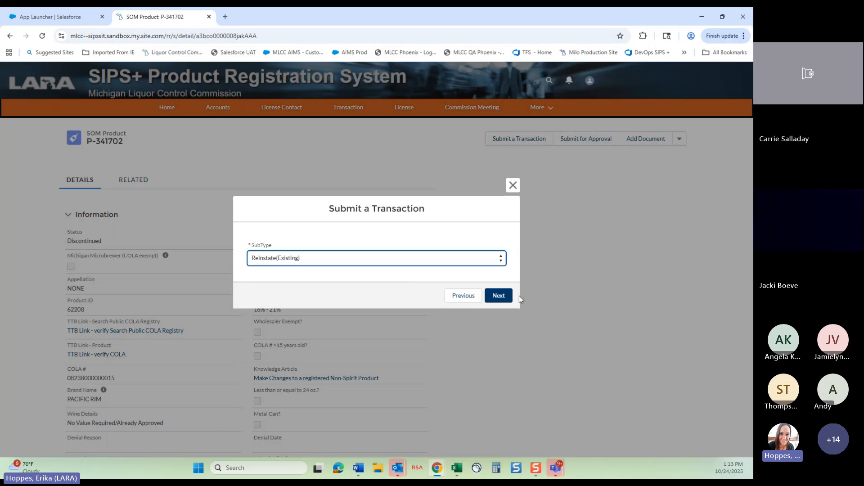
click(499, 297)
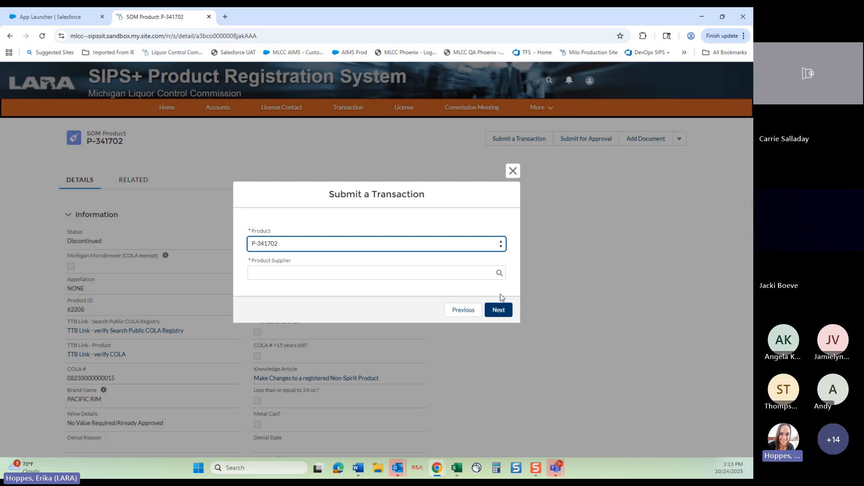
click(312, 270)
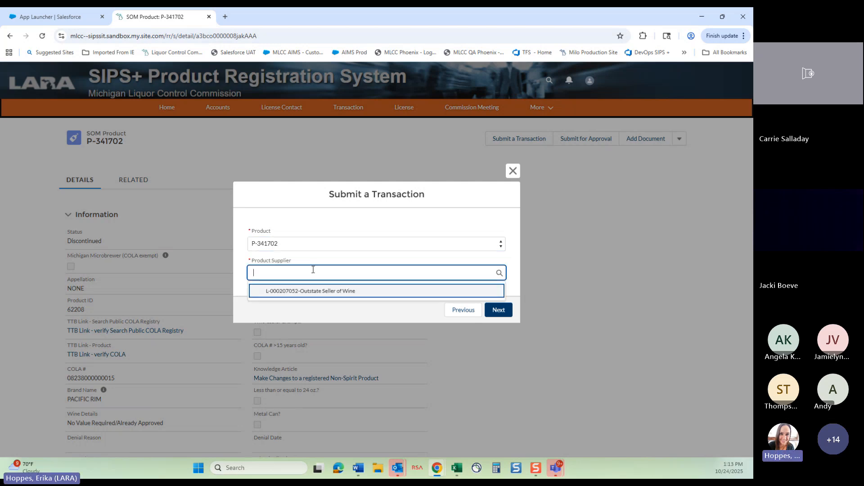
click(319, 291)
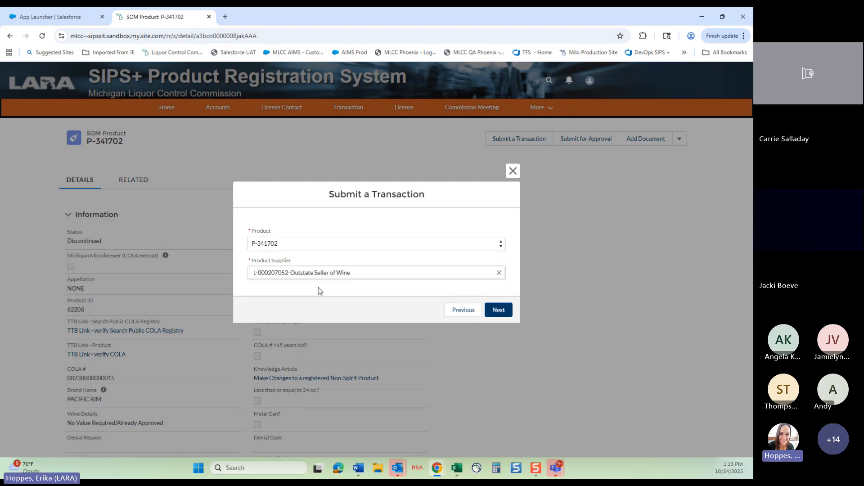
click(499, 311)
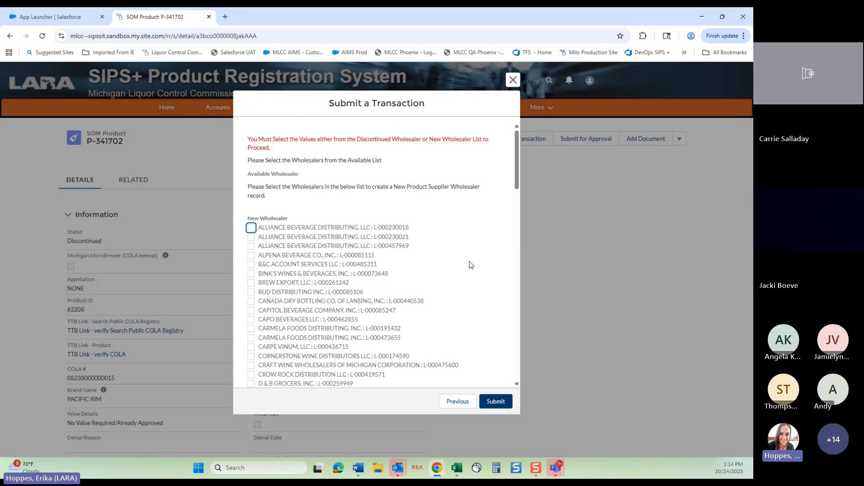
Step: Select the first ALLIANCE BEVERAGE DISTRIBUTING, LLC entry, BREW EXPORT, LLC and the second CARMELA FOODS DISTRIBUTING, INC. entry as new wholesalers
click(252, 229)
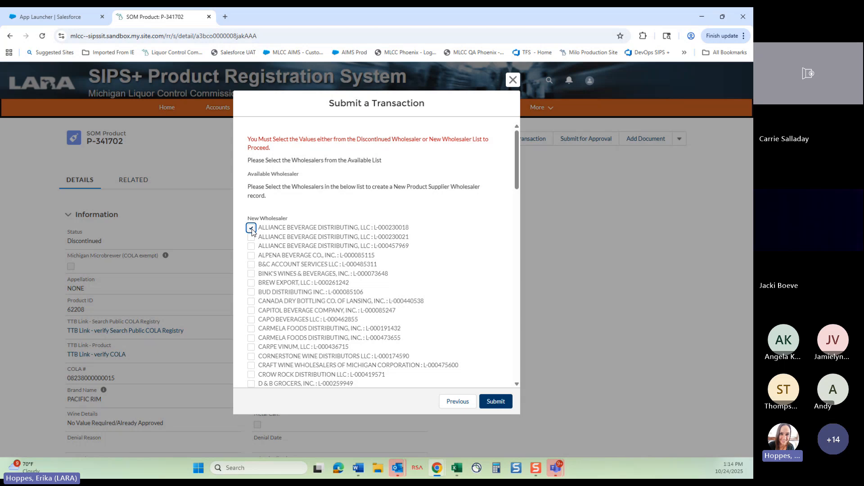
click(251, 283)
click(252, 338)
scroll(481, 338, down, 15)
Step: Certify the reinstatement request's information and submit the transaction for approval
click(500, 403)
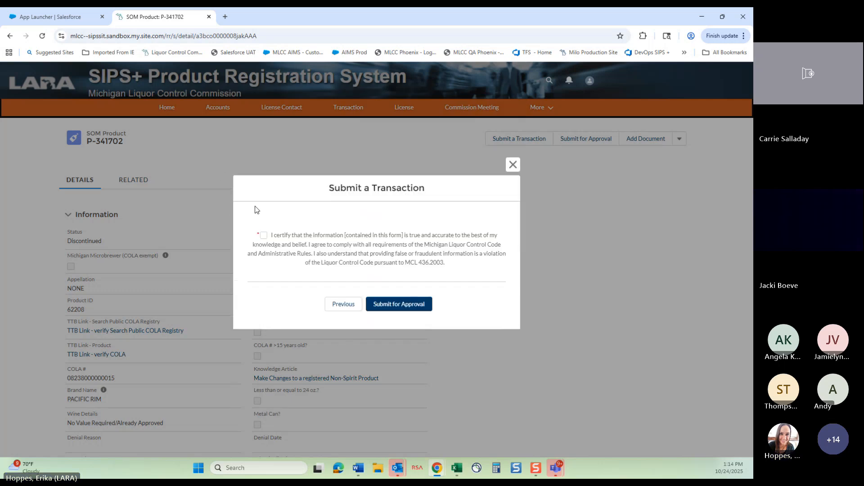
click(263, 237)
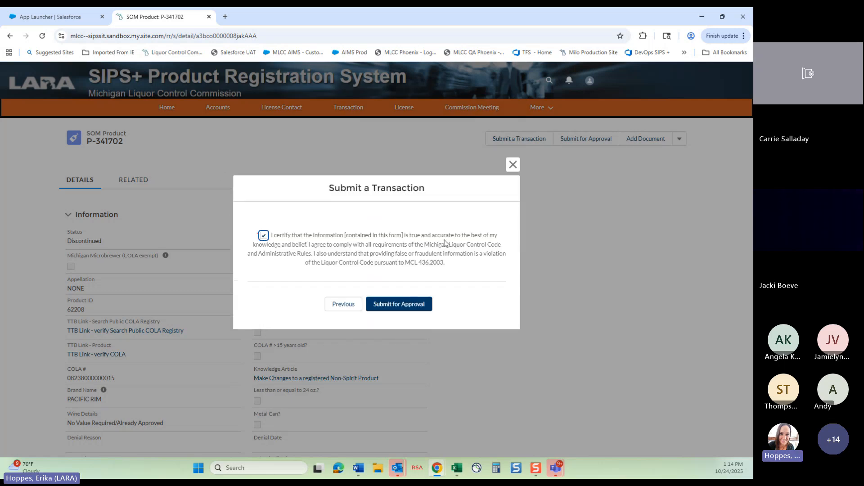
click(406, 305)
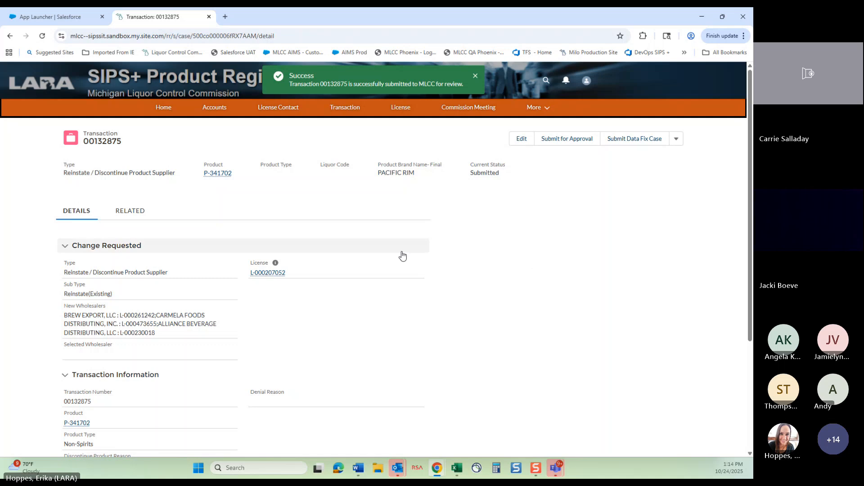
Step: Dismiss the submission notice and display the related trade names of the TEST DISTRIBUTING, LLC account
click(476, 77)
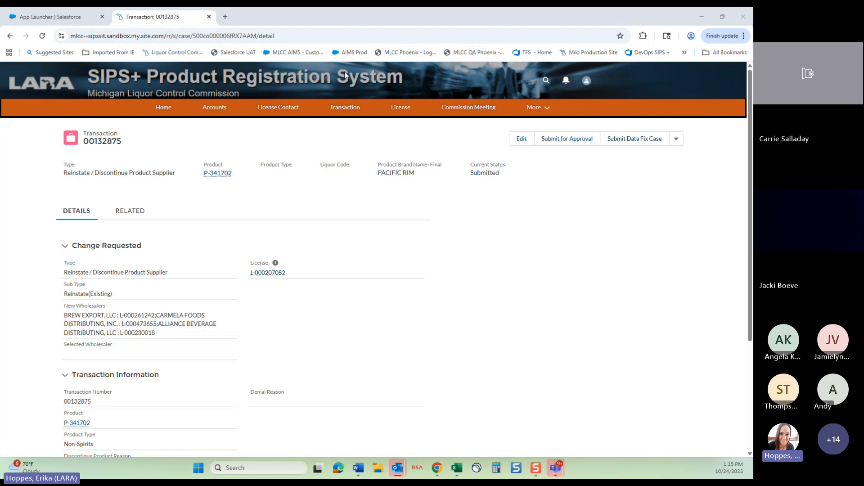
click(216, 111)
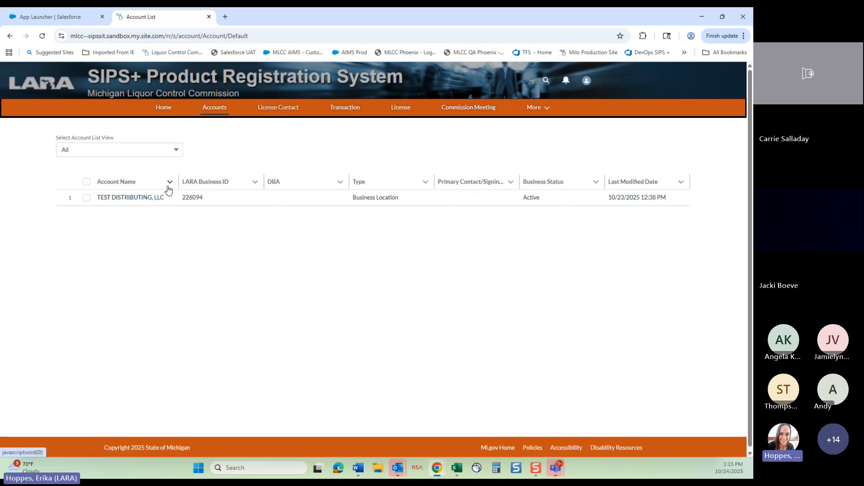
click(142, 198)
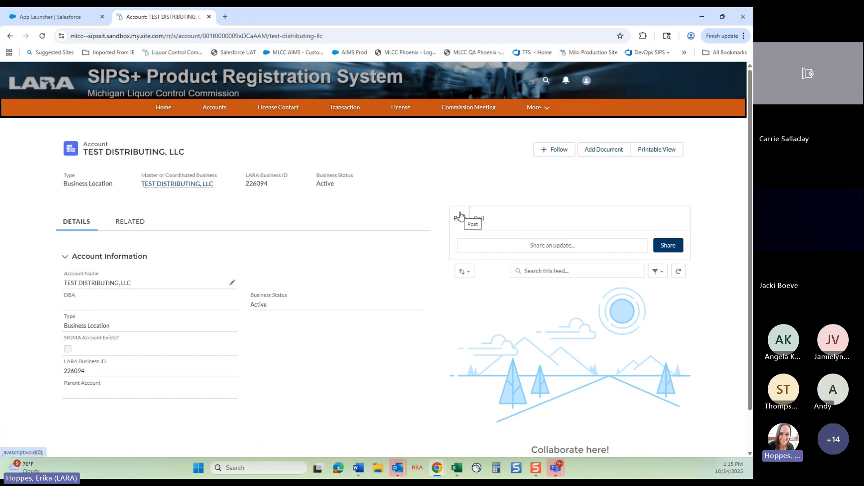
click(137, 228)
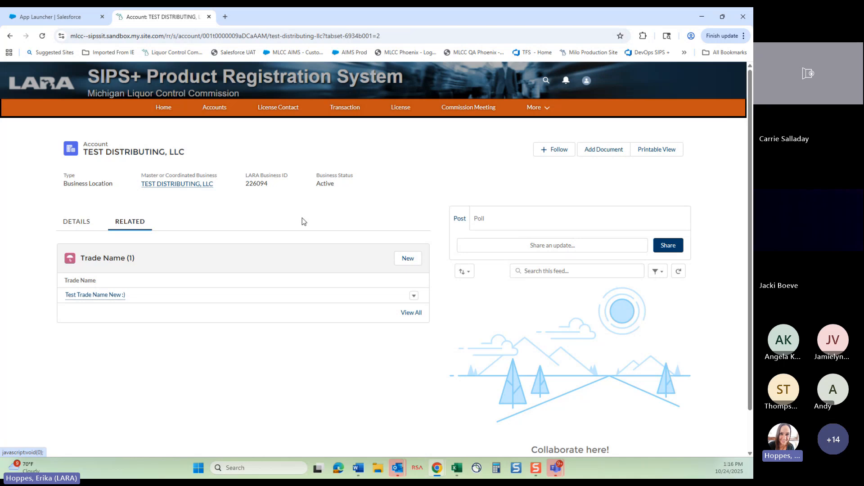
mouse_move(92, 300)
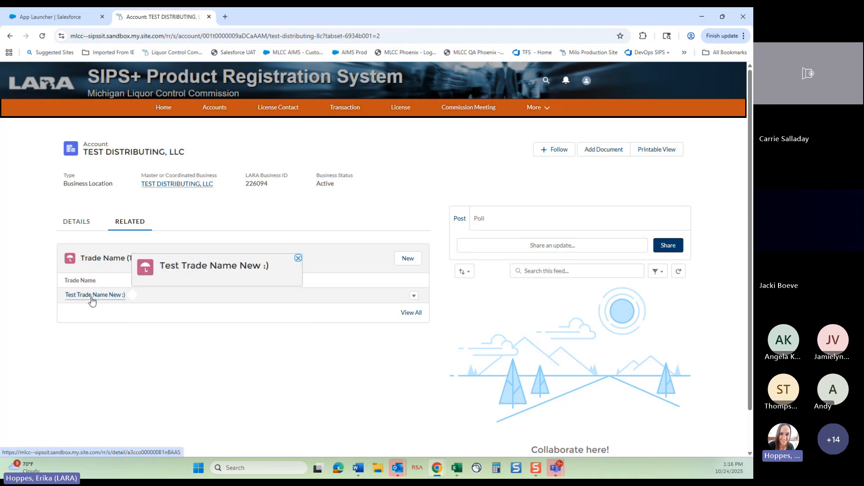
Step: Create the trade name "Second Trade Name Test" for supplier TEST DISTRIBUTING, LLC with status Active and save it
click(414, 262)
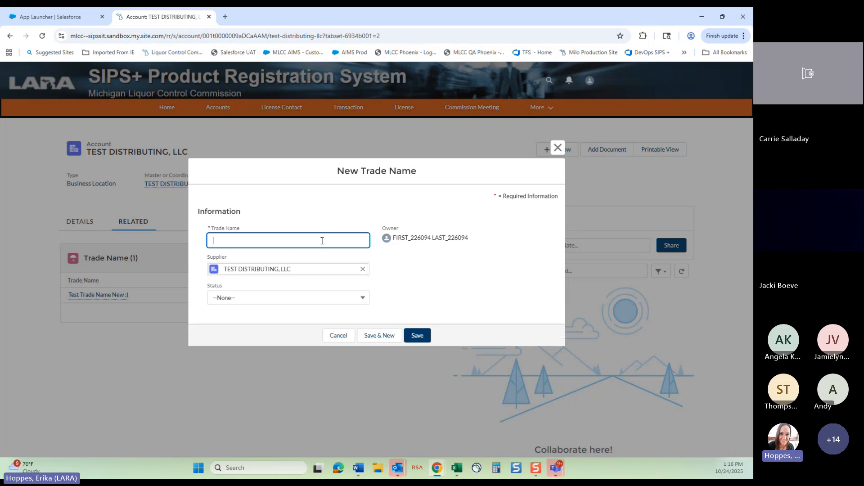
text(Second )
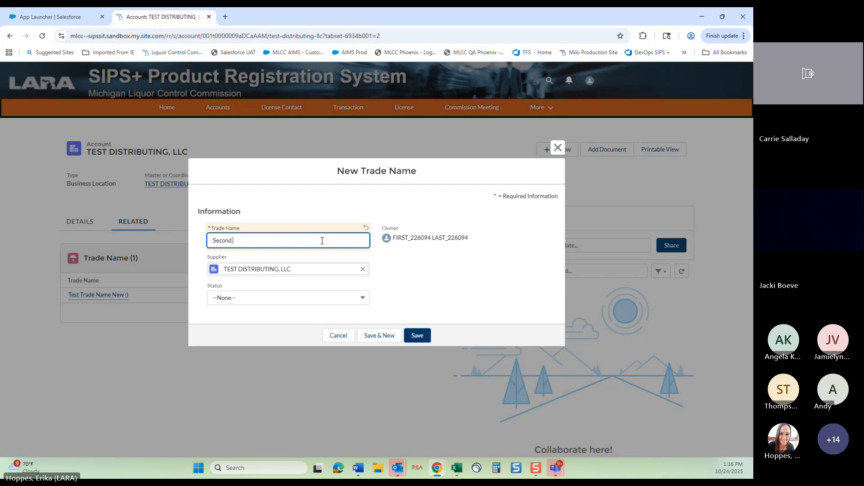
text(Trade Na)
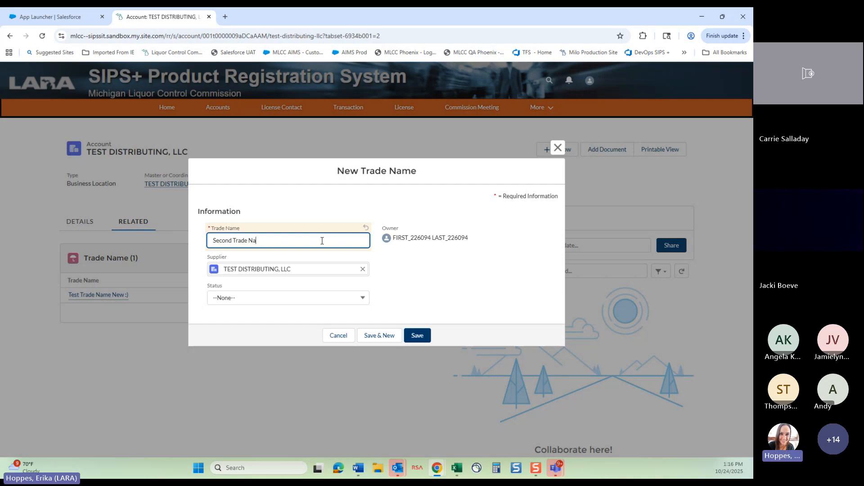
text(me Test)
click(356, 296)
click(281, 332)
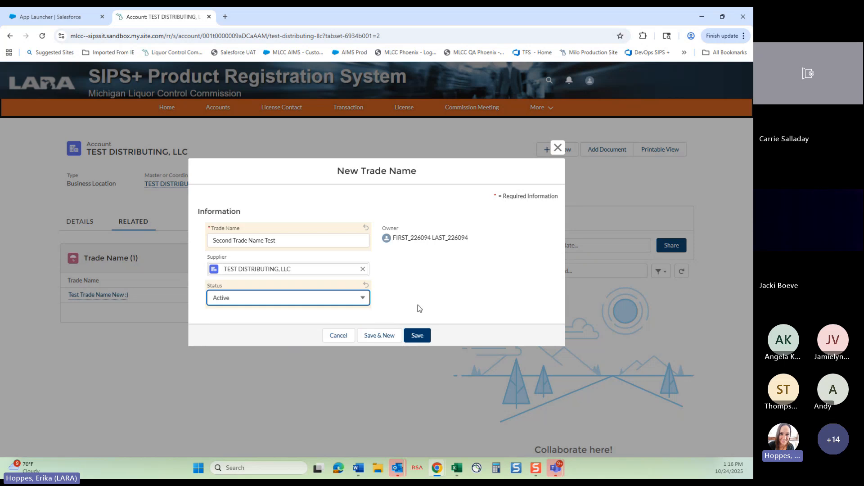
click(418, 336)
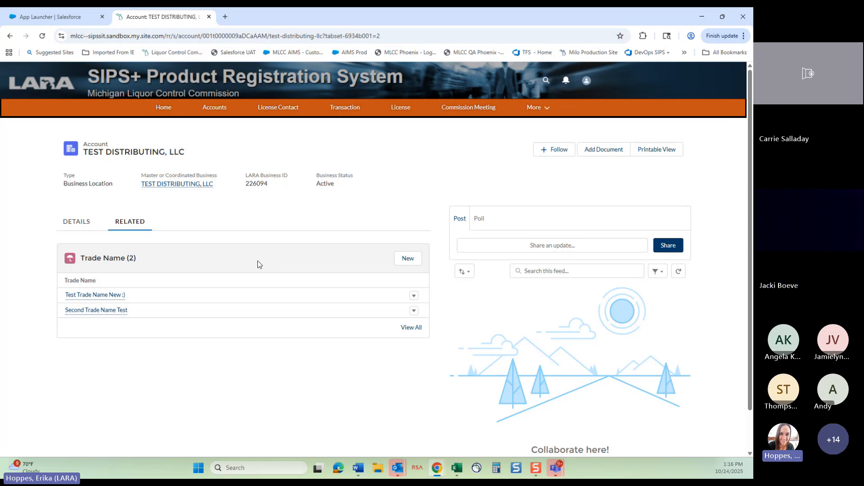
Step: Set the status of the trade name "Test Trade Name New :)" to Inactive, save it and return to the home page
mouse_move(110, 299)
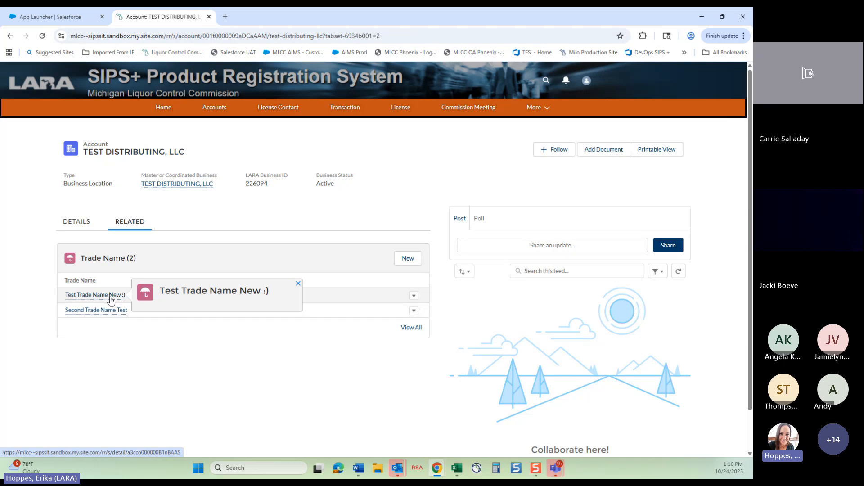
click(110, 299)
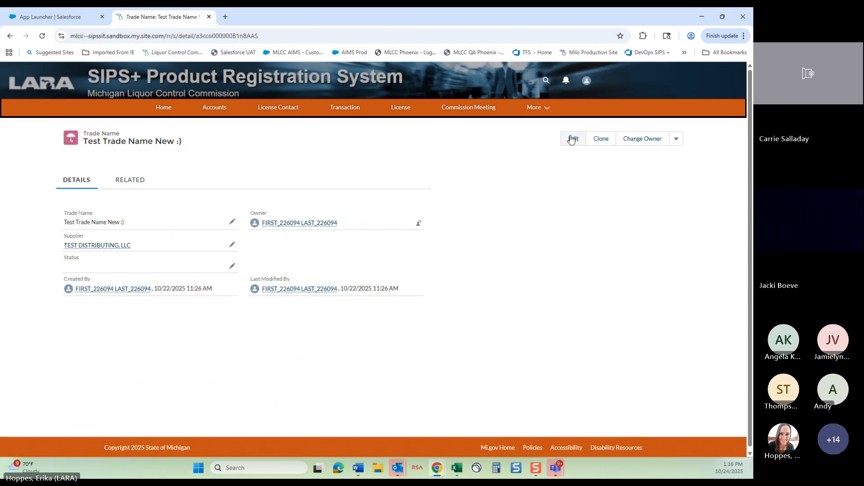
click(574, 139)
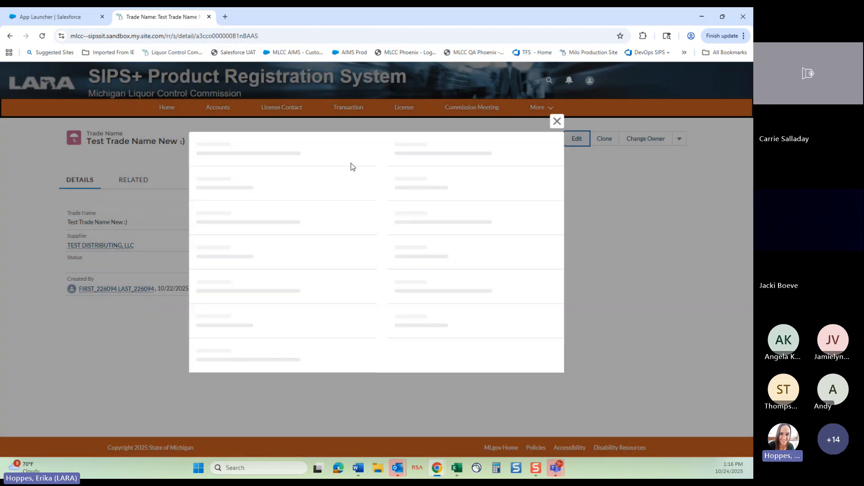
click(324, 280)
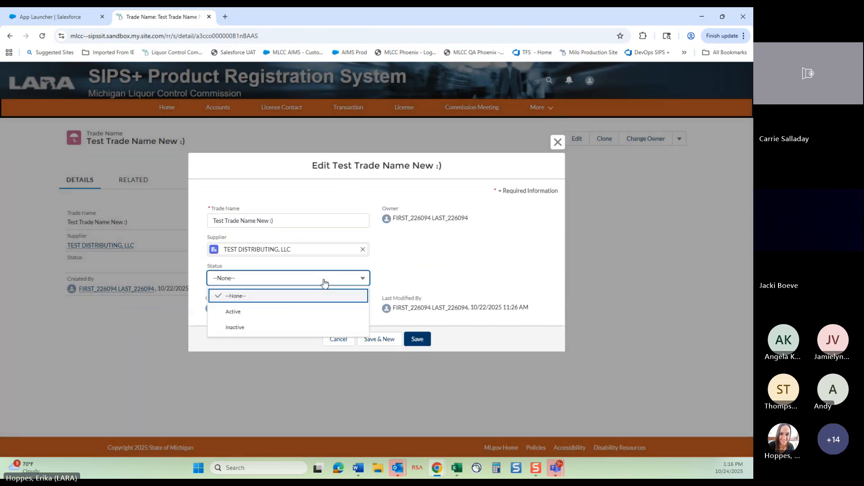
click(267, 326)
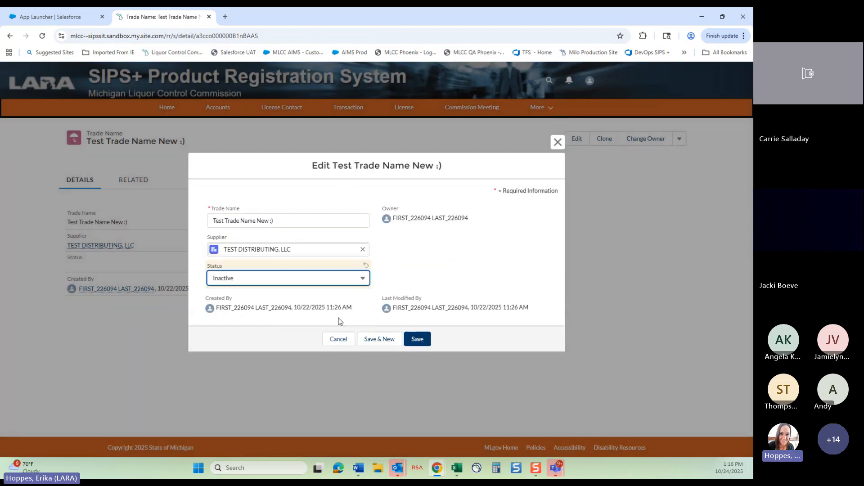
click(419, 341)
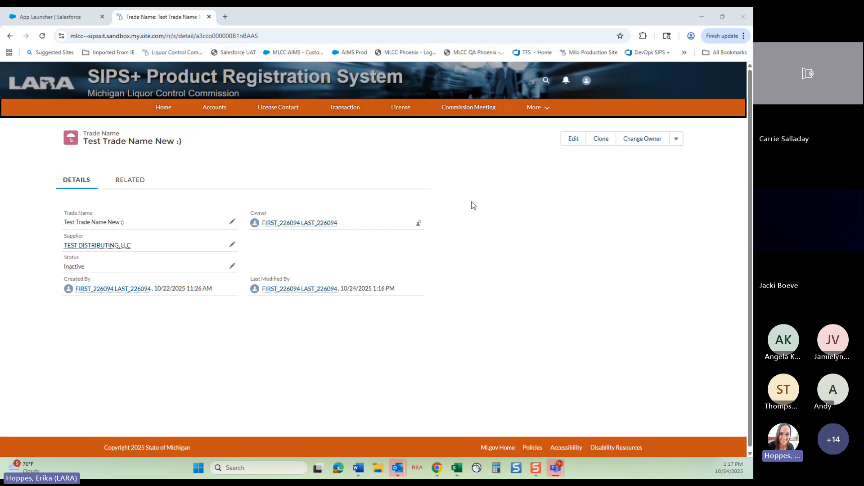
click(169, 106)
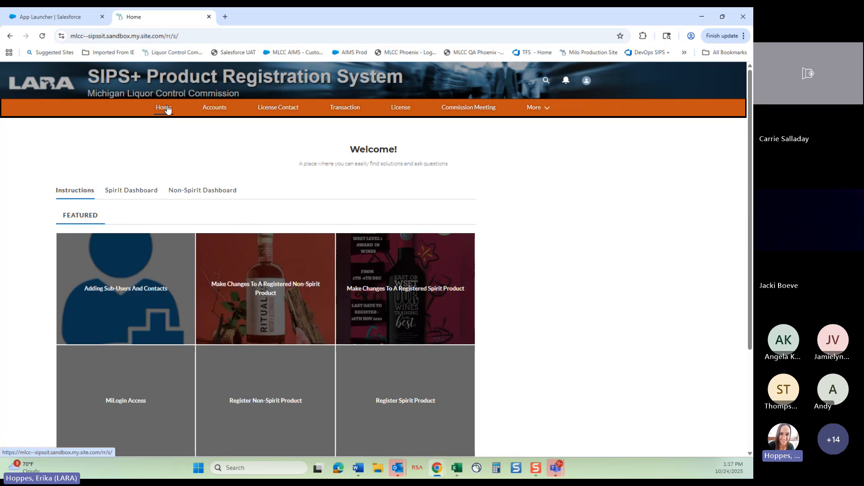